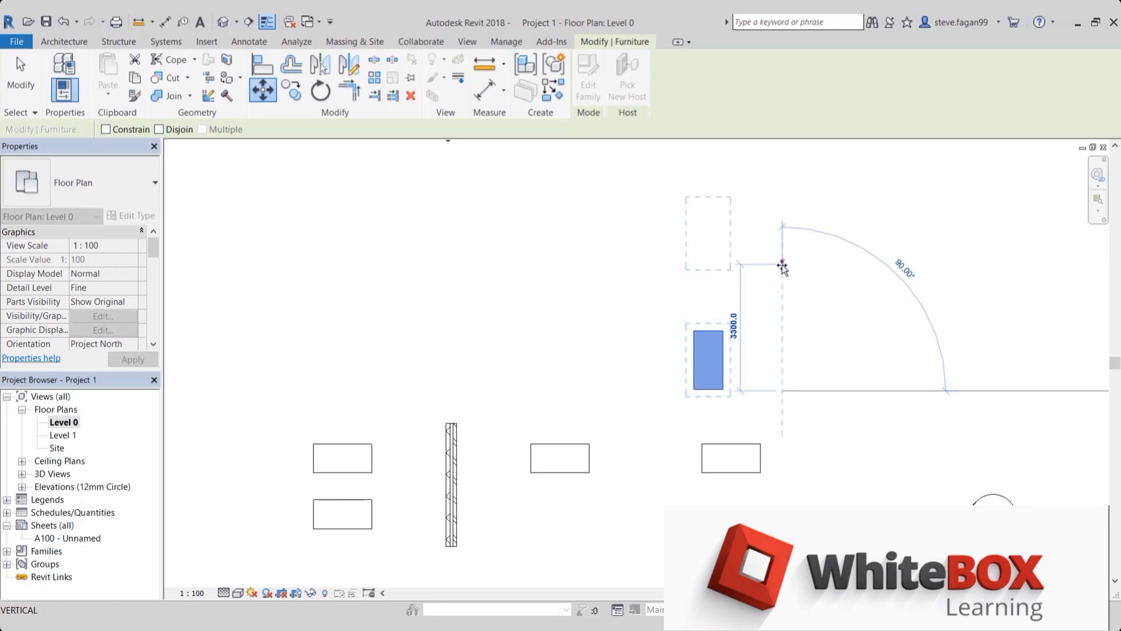
Move the desk up 3300 mm, and move it again by its lower-right corner onto the upper-right corner of the middle desk
{"action": "left_click", "coordinate": [783, 266]}
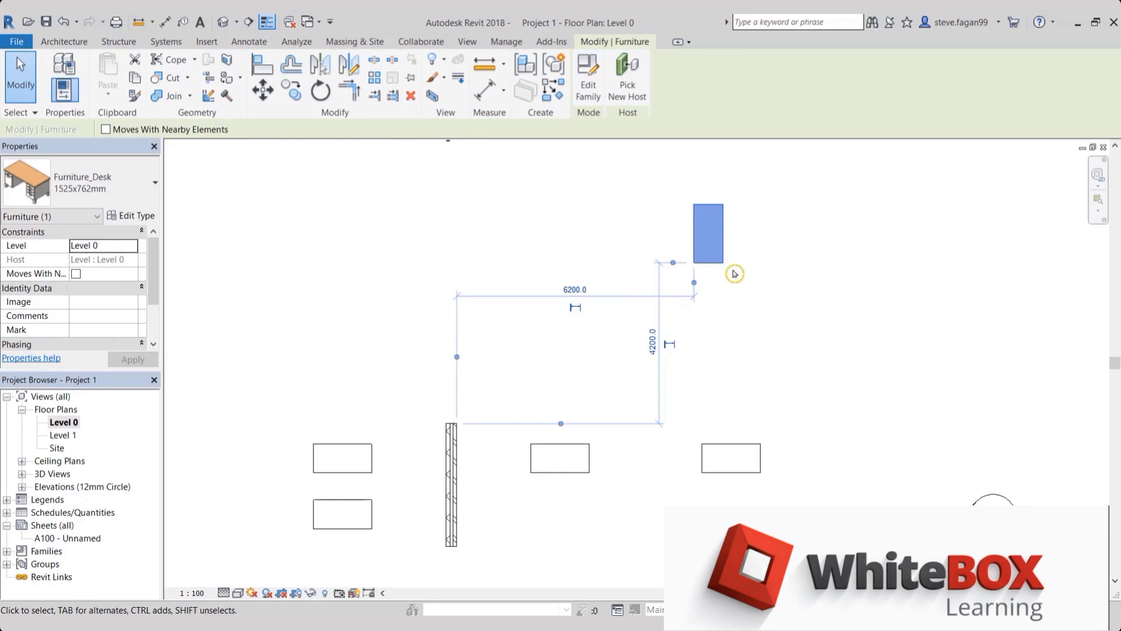
{"action": "left_click", "coordinate": [260, 97]}
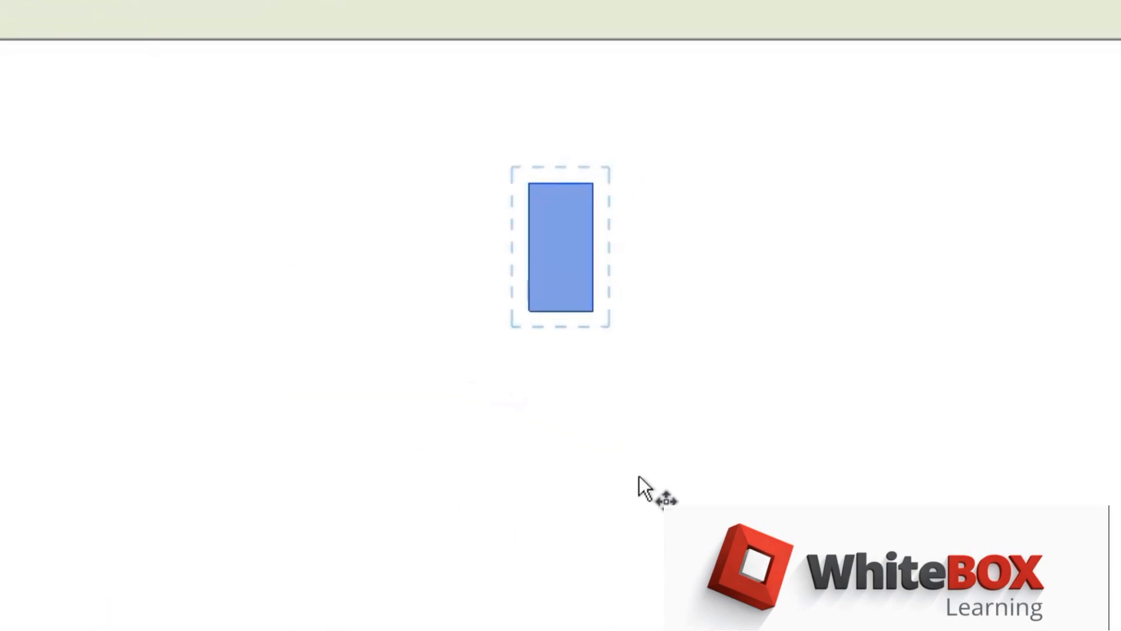
{"action": "left_click", "coordinate": [600, 315]}
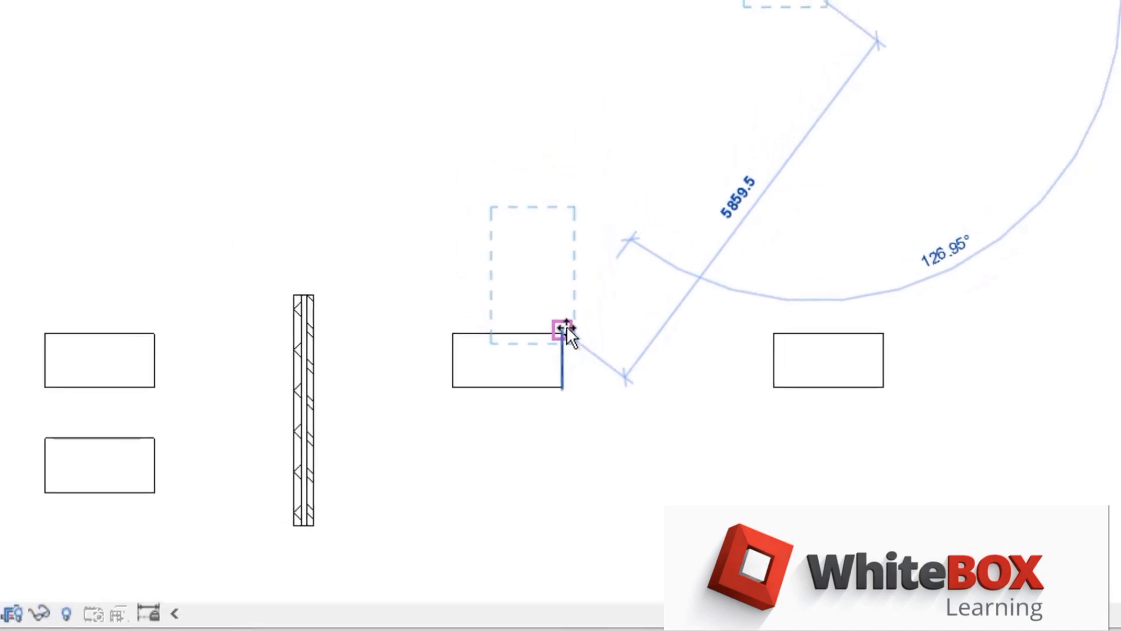
{"action": "left_click", "coordinate": [556, 285]}
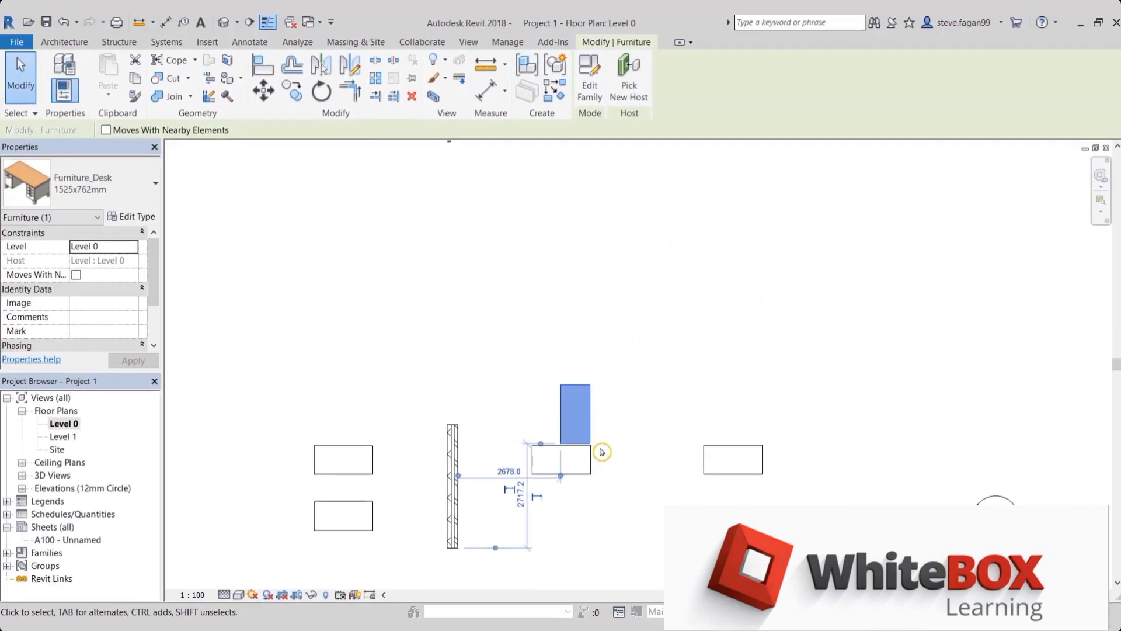
Move the upright desk 3800 mm straight up with the Constrain option turned on
{"action": "left_click", "coordinate": [263, 92]}
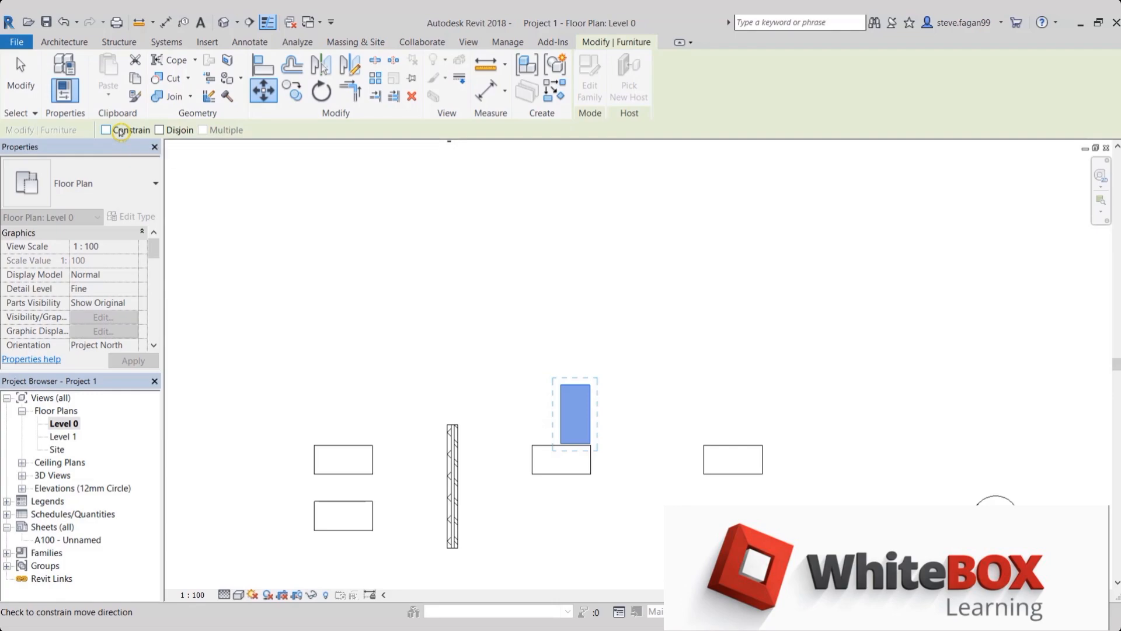
{"action": "left_click", "coordinate": [578, 418]}
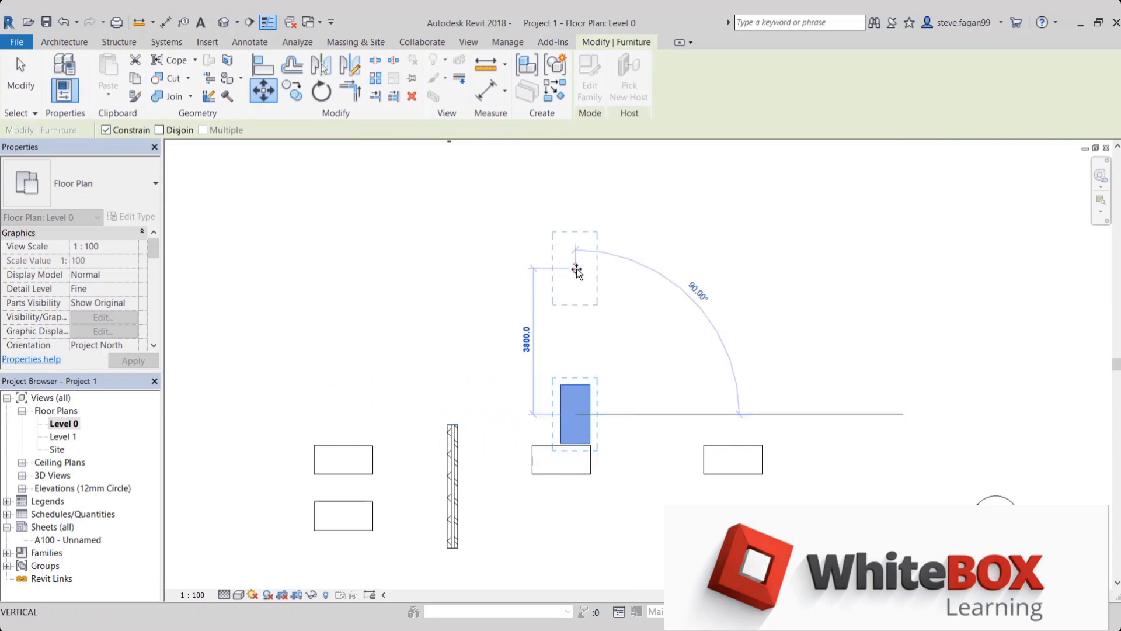
{"action": "left_click", "coordinate": [576, 271]}
{"action": "key", "text": "m"}
{"action": "key", "text": "v"}
{"action": "scroll", "coordinate": [860, 203], "scroll_direction": "down", "scroll_amount": 1}
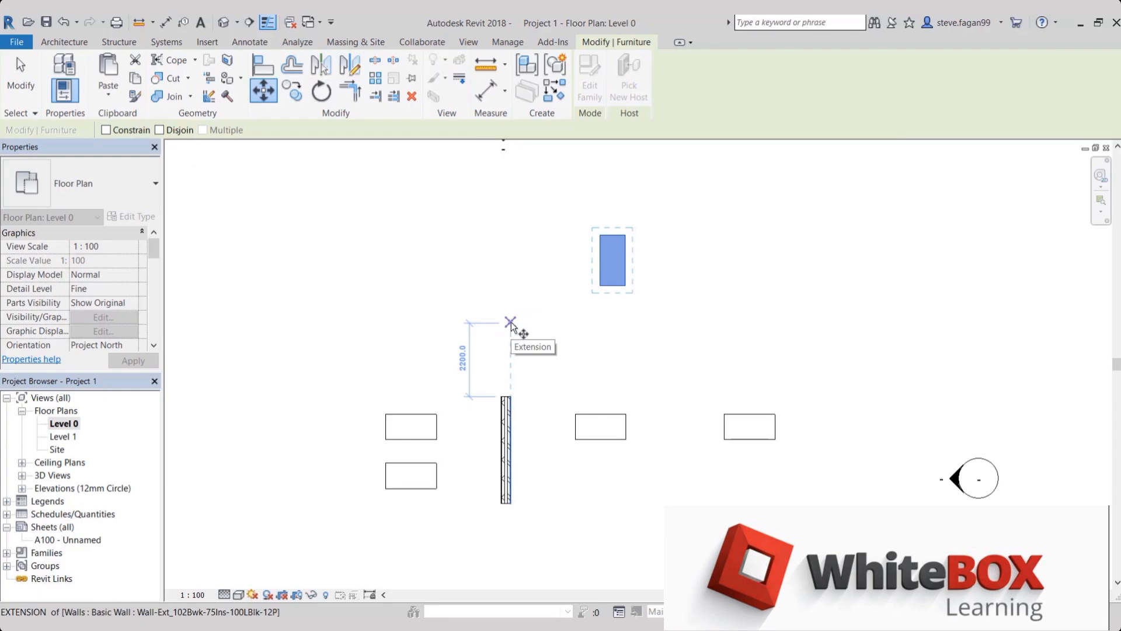
{"action": "key", "text": "Escape"}
{"action": "key", "text": "Escape"}
Draw a horizontal wall about 2445 mm long, starting 500 mm above the lower end of the vertical wall's right face
{"action": "scroll", "coordinate": [537, 504], "scroll_direction": "up", "scroll_amount": 2}
{"action": "scroll", "coordinate": [516, 493], "scroll_direction": "up", "scroll_amount": 3}
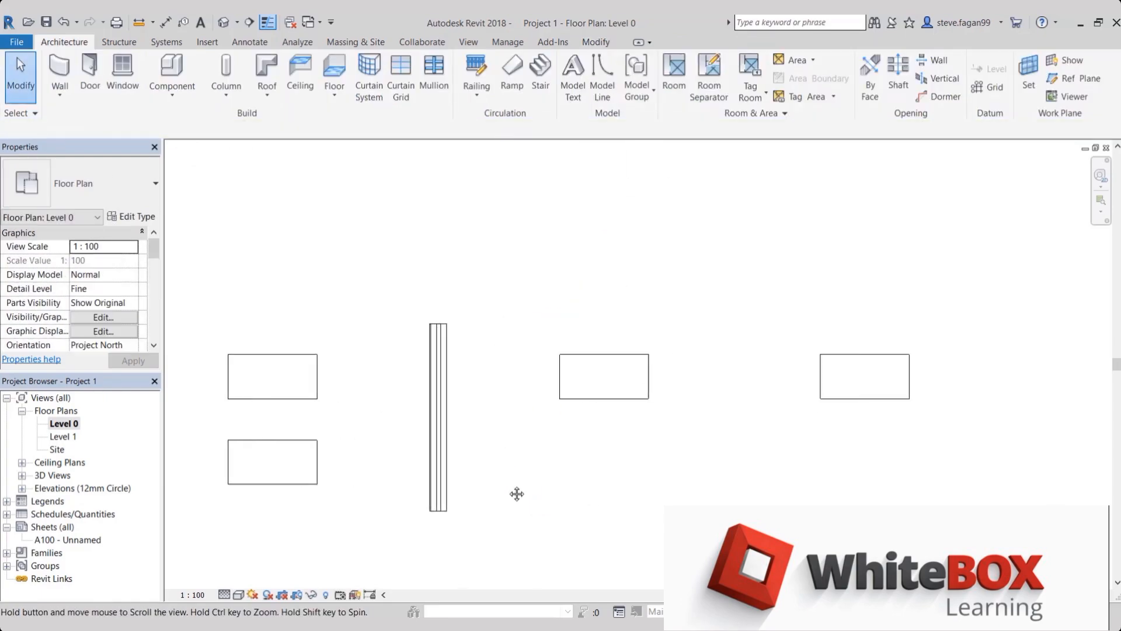
{"action": "left_click", "coordinate": [59, 73]}
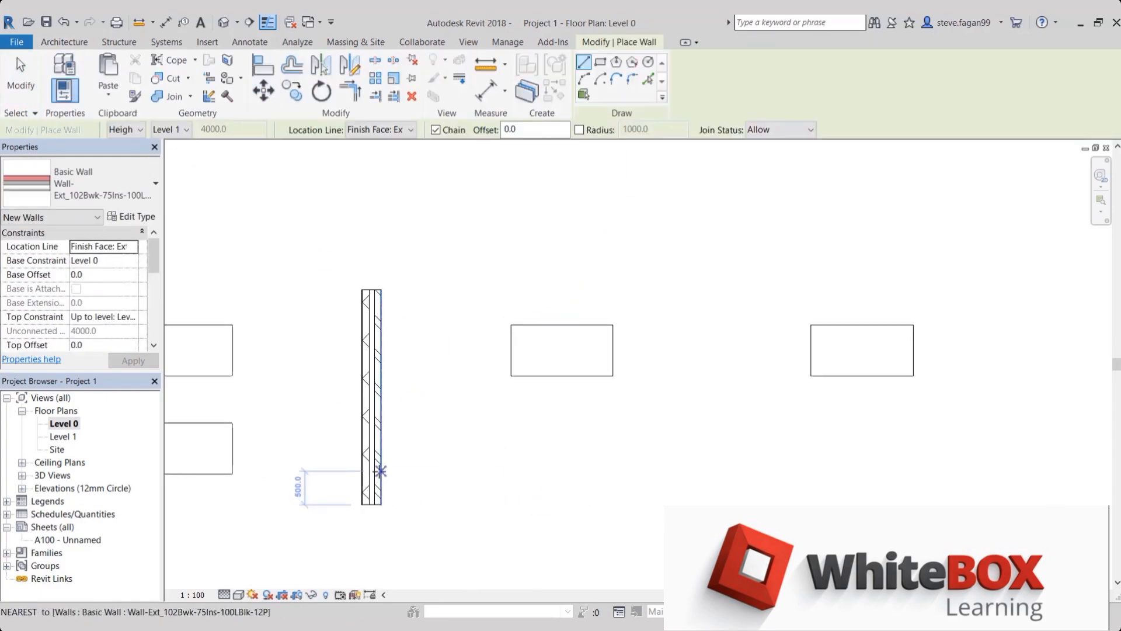
{"action": "left_click", "coordinate": [379, 471]}
{"action": "left_click", "coordinate": [535, 471]}
{"action": "key", "text": "Escape"}
{"action": "key", "text": "Escape"}
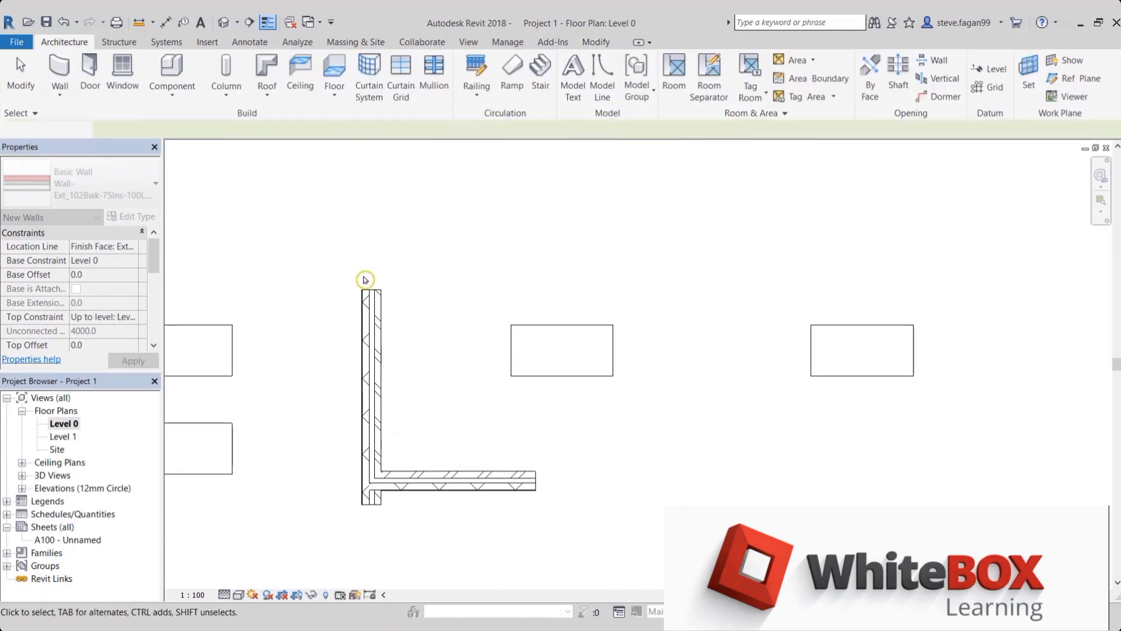
Move the horizontal wall to the right while keeping it joined to the vertical wall, stretching it to about 4645 mm
{"action": "left_click", "coordinate": [479, 473]}
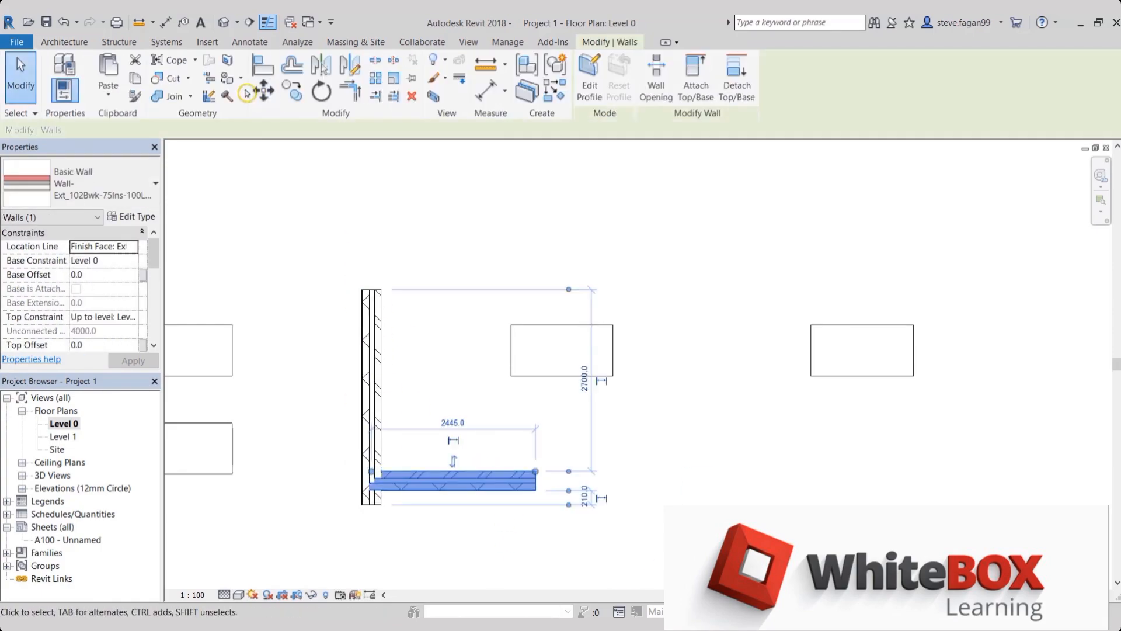
{"action": "left_click", "coordinate": [263, 91]}
{"action": "left_click", "coordinate": [442, 432]}
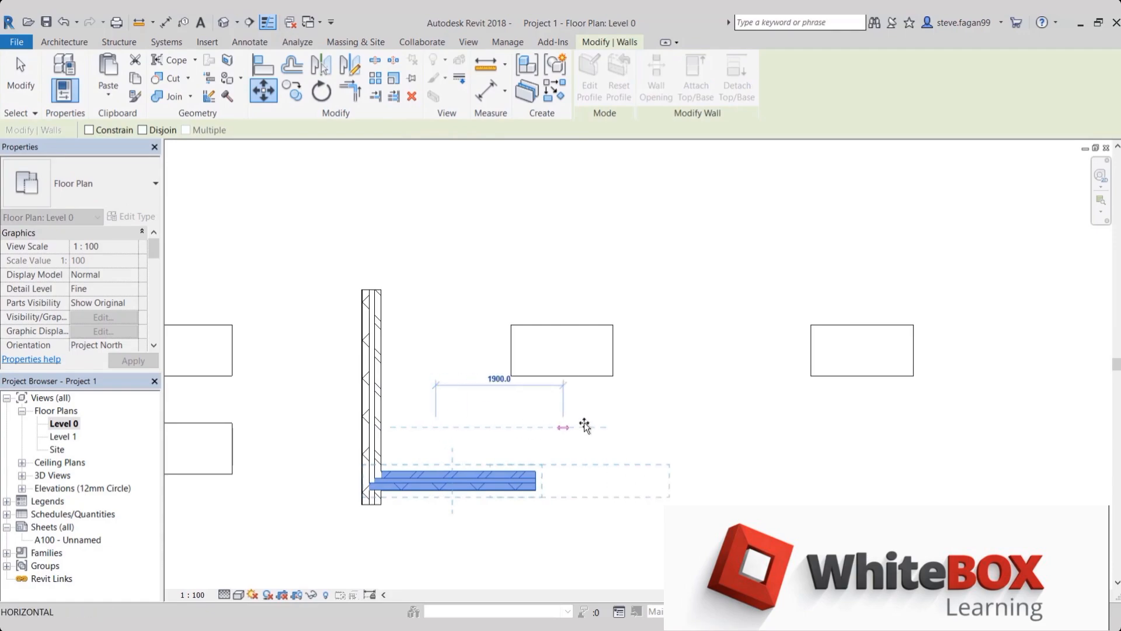
{"action": "left_click", "coordinate": [584, 426]}
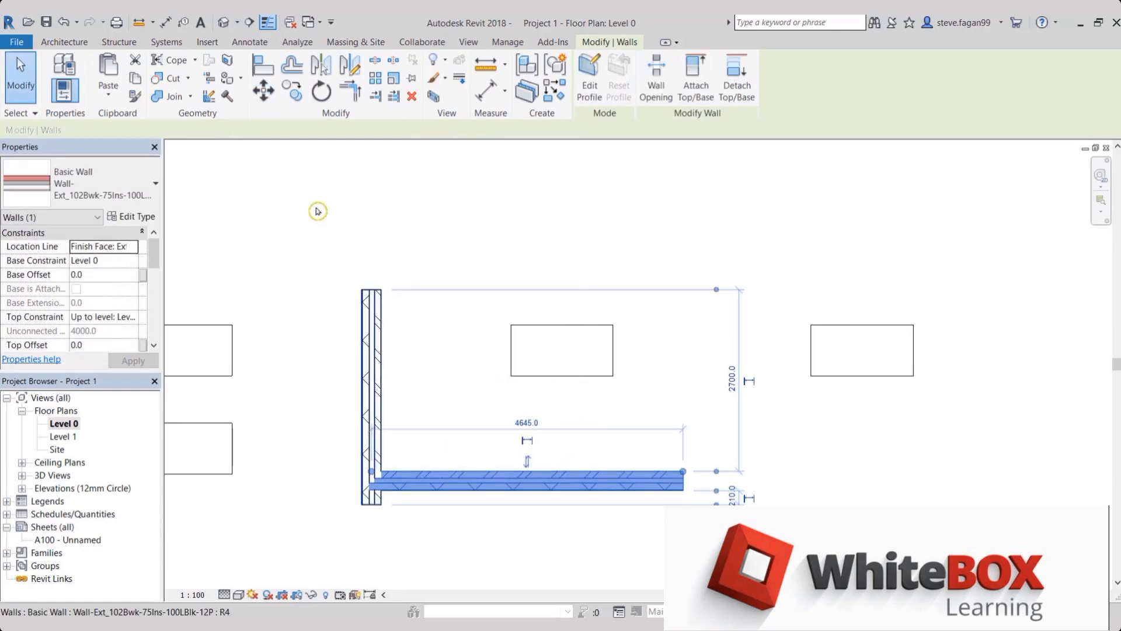
Move the joined horizontal wall up along the vertical wall, to about 1400 mm below the vertical wall's top end
{"action": "left_click", "coordinate": [264, 90]}
{"action": "left_click", "coordinate": [476, 432]}
{"action": "left_click", "coordinate": [470, 349]}
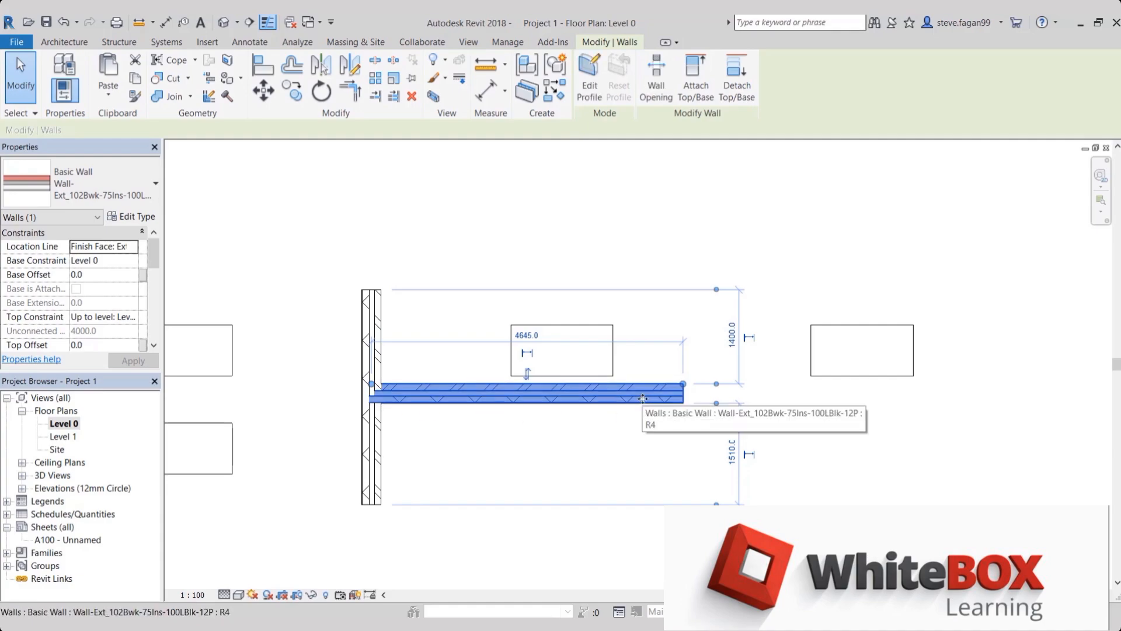
Move the horizontal wall up and to the right with Disjoin enabled, about 911 mm above the vertical wall's top end
{"action": "left_click", "coordinate": [263, 90]}
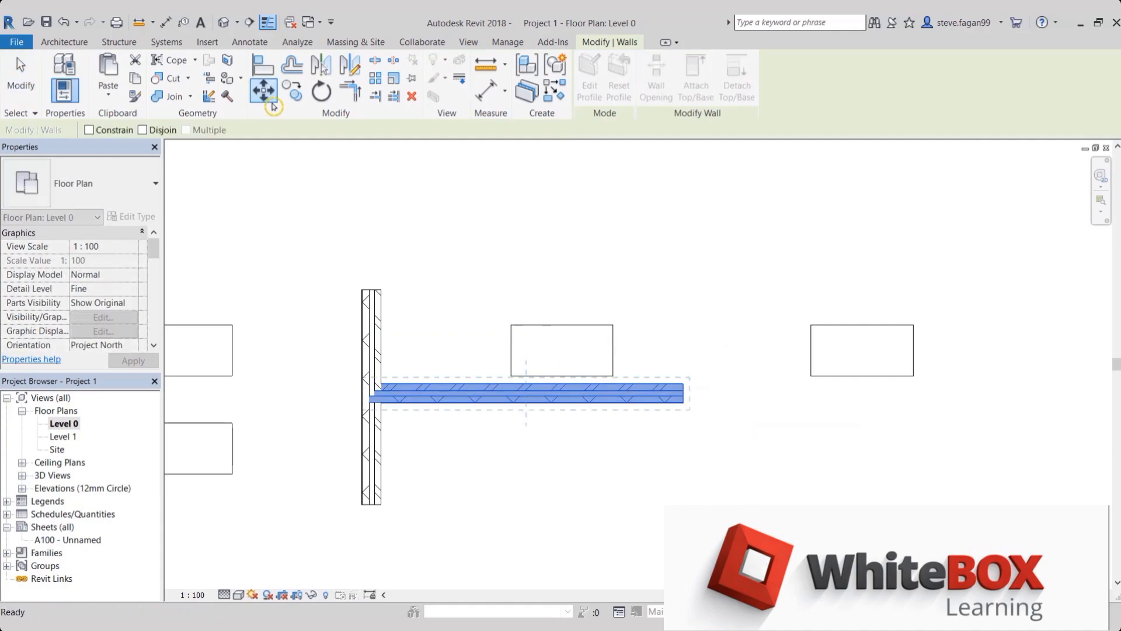
{"action": "left_click", "coordinate": [150, 129]}
{"action": "left_click", "coordinate": [512, 402]}
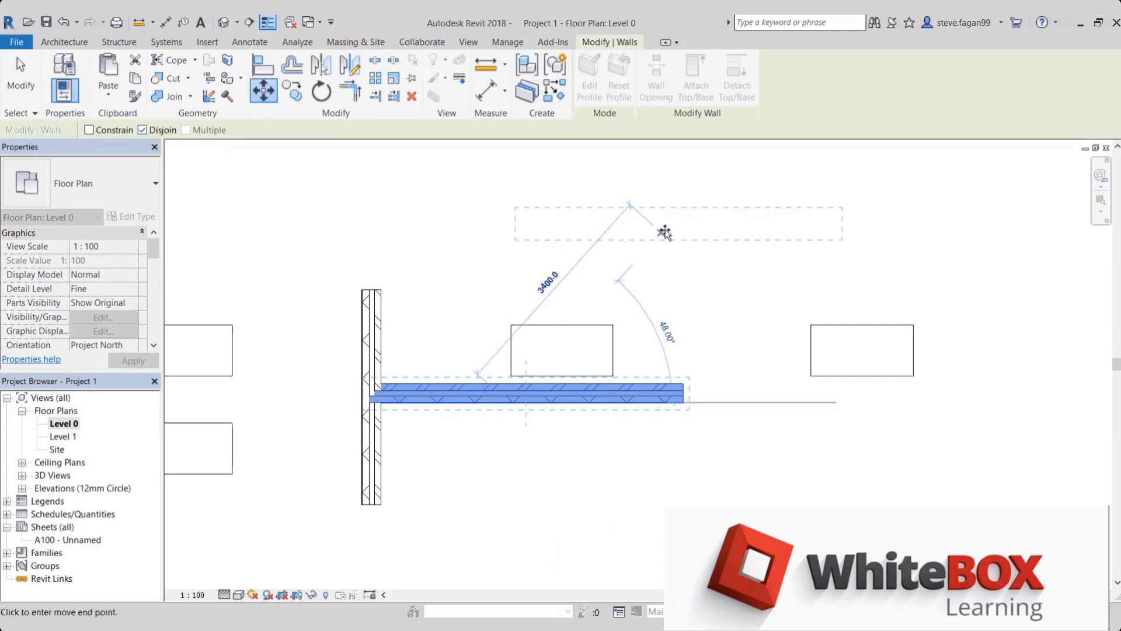
{"action": "left_click", "coordinate": [666, 230]}
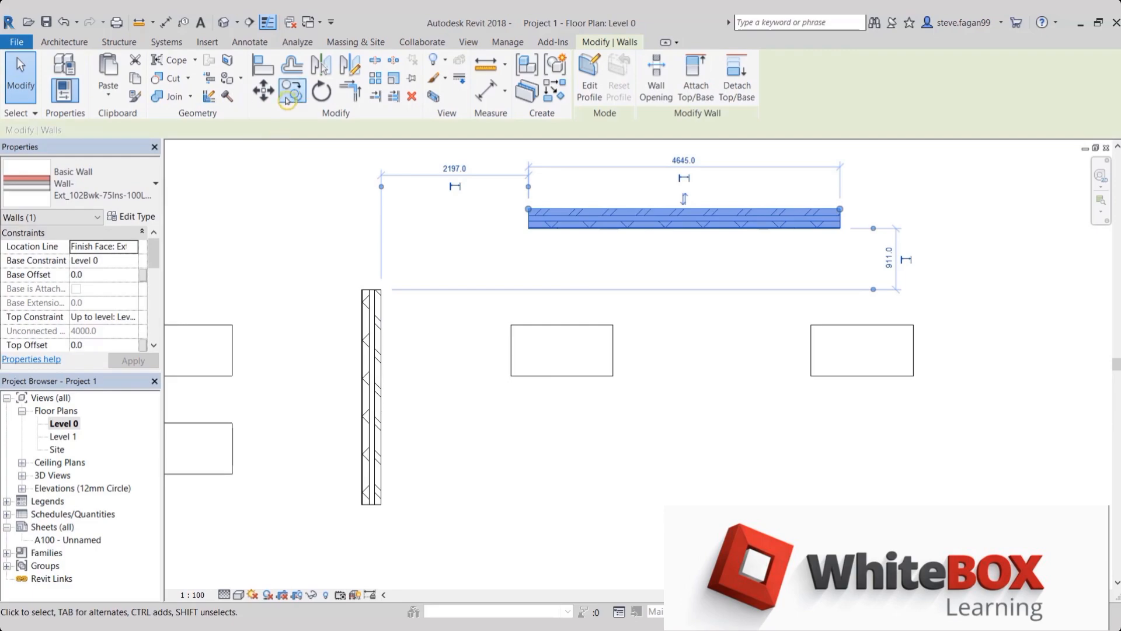
Turn off the Disjoin option of the Move tool without moving the wall
{"action": "left_click", "coordinate": [263, 90]}
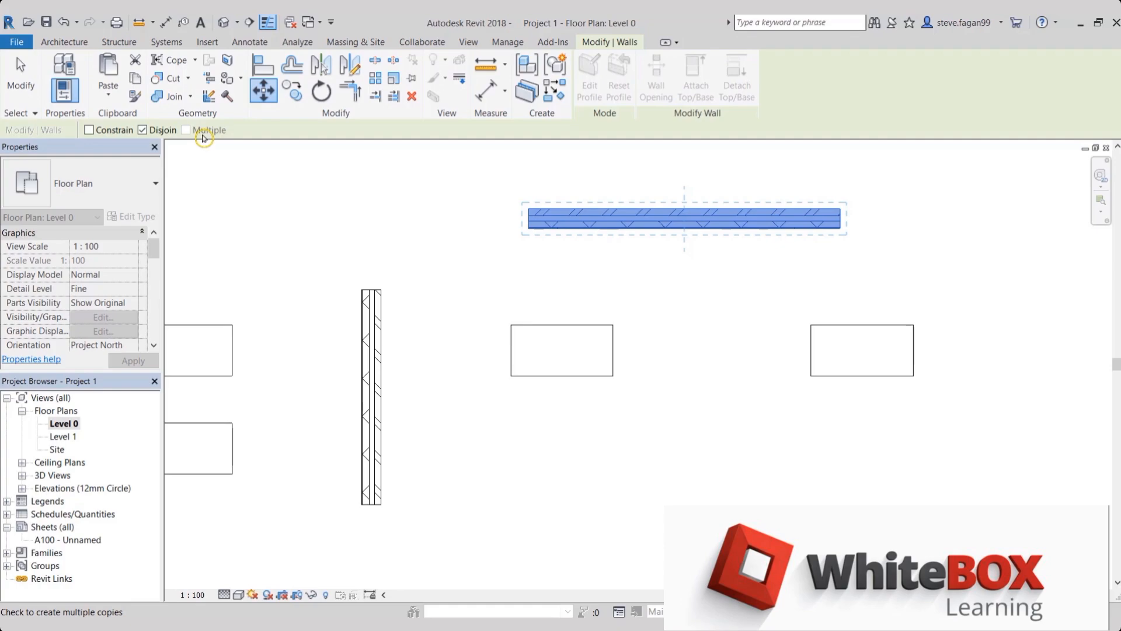
{"action": "left_click", "coordinate": [173, 132]}
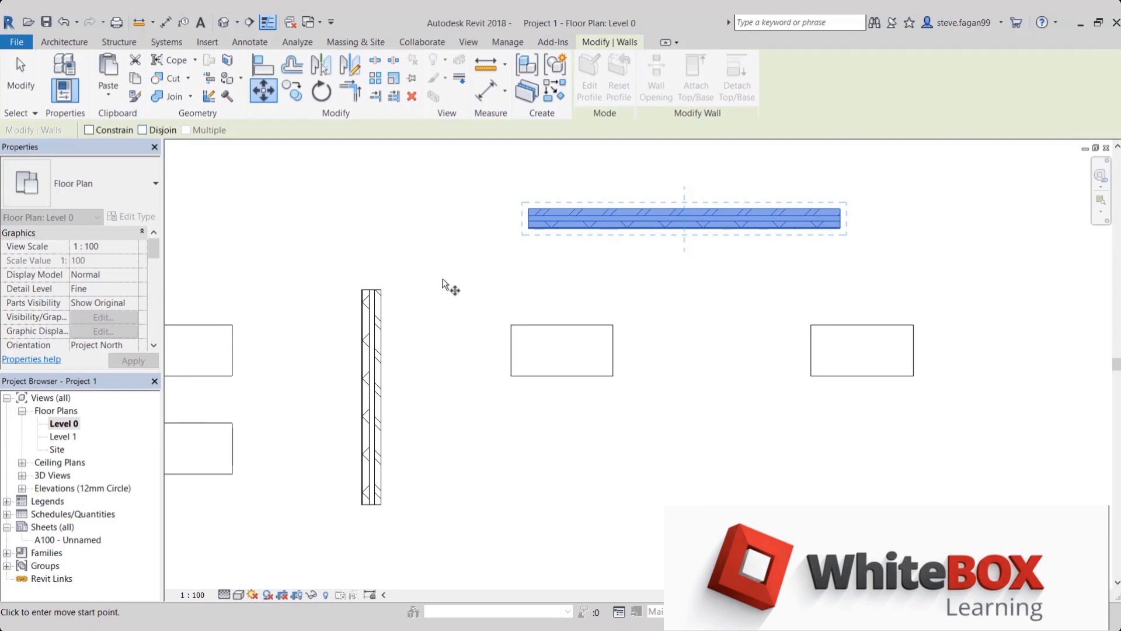
{"action": "key", "text": "Escape"}
Copy the upright desk above the detached wall once, placing the copy horizontally to its right
{"action": "scroll", "coordinate": [438, 430], "scroll_direction": "down", "scroll_amount": 3}
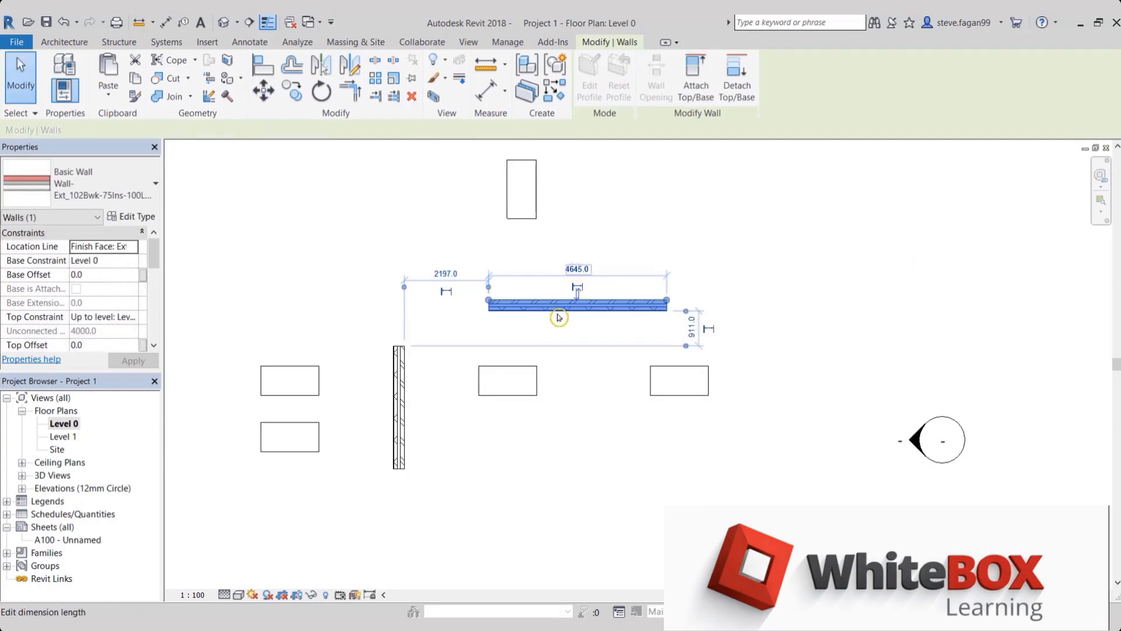
{"action": "scroll", "coordinate": [563, 220], "scroll_direction": "up", "scroll_amount": 1}
{"action": "middle_click_drag", "start_coordinate": [563, 220], "coordinate": [544, 353]}
{"action": "key", "text": "Escape"}
{"action": "middle_click_drag", "start_coordinate": [523, 302], "coordinate": [504, 357]}
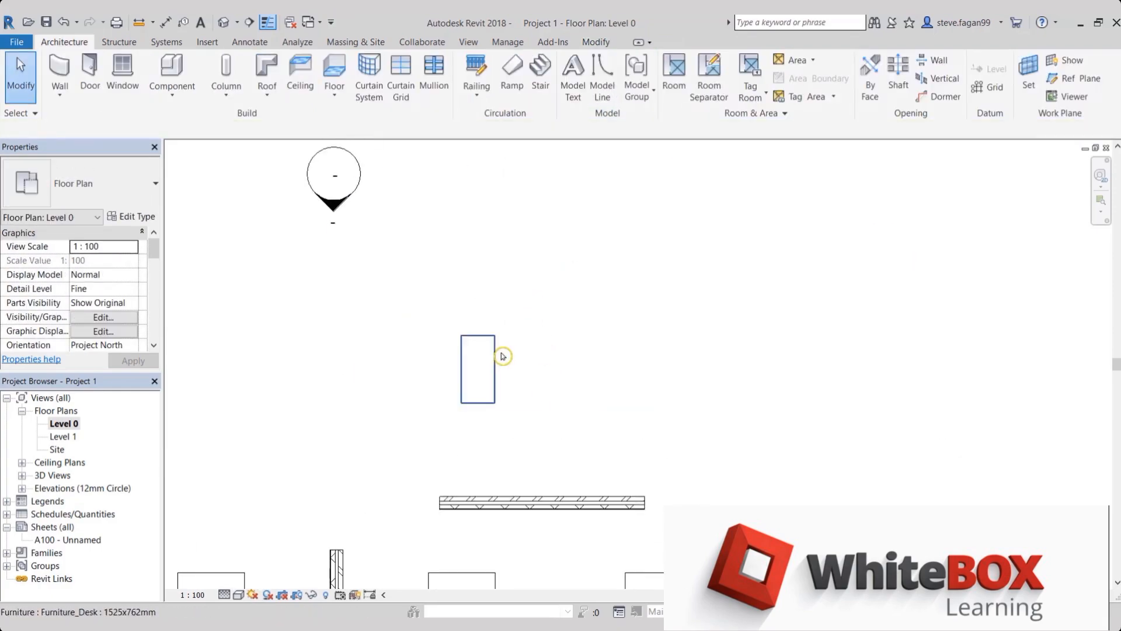
{"action": "left_click", "coordinate": [503, 356]}
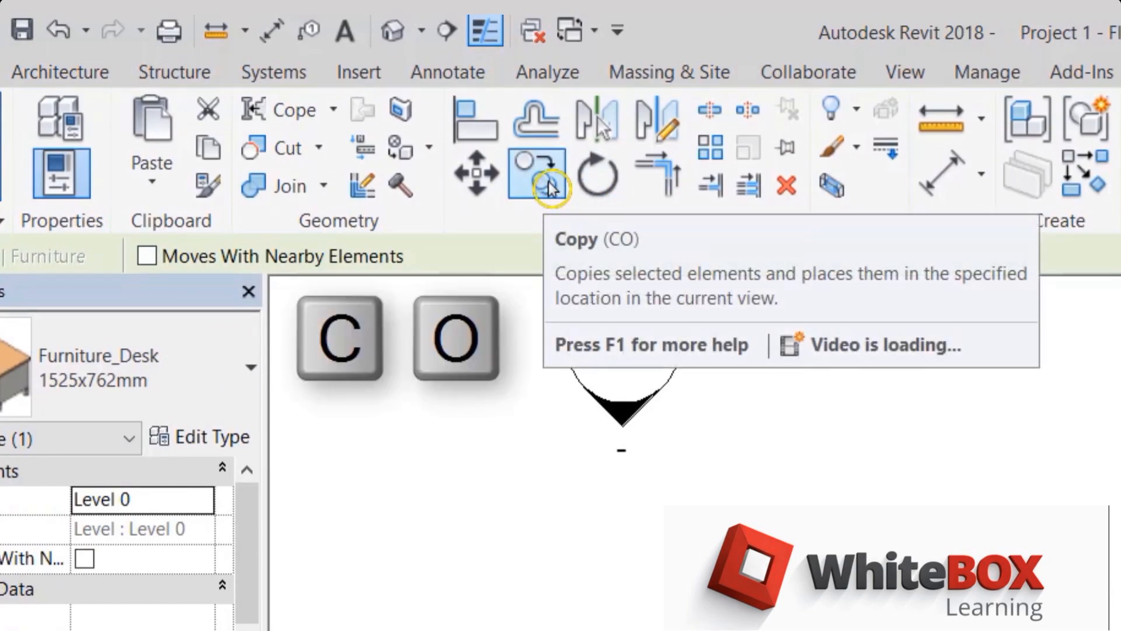
{"action": "left_click", "coordinate": [550, 187]}
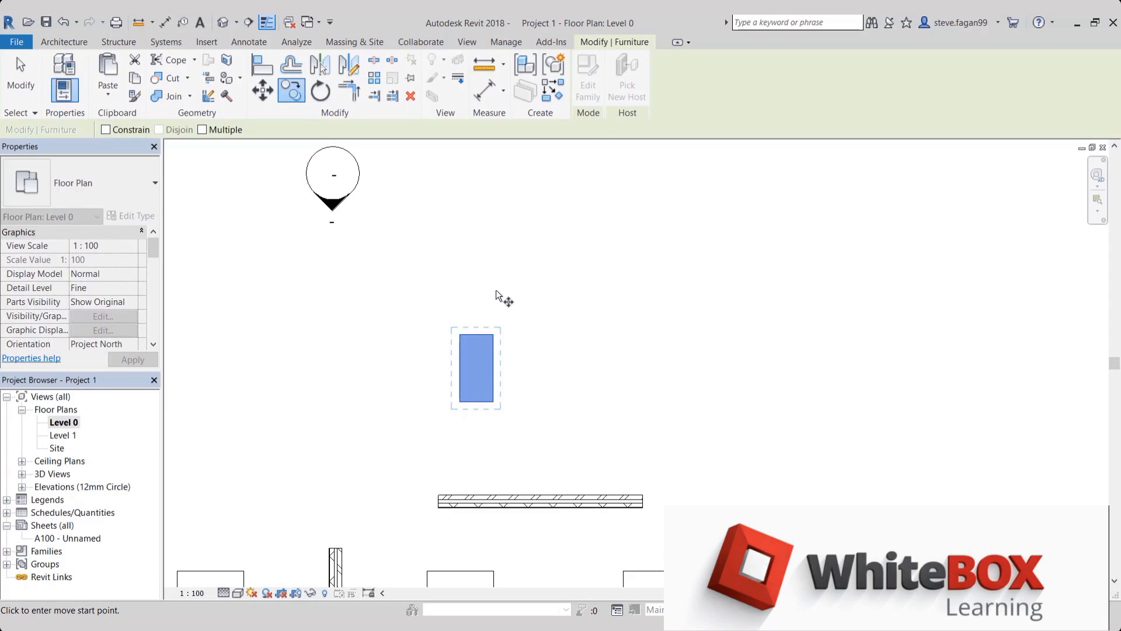
{"action": "left_click", "coordinate": [472, 291]}
{"action": "left_click", "coordinate": [590, 291]}
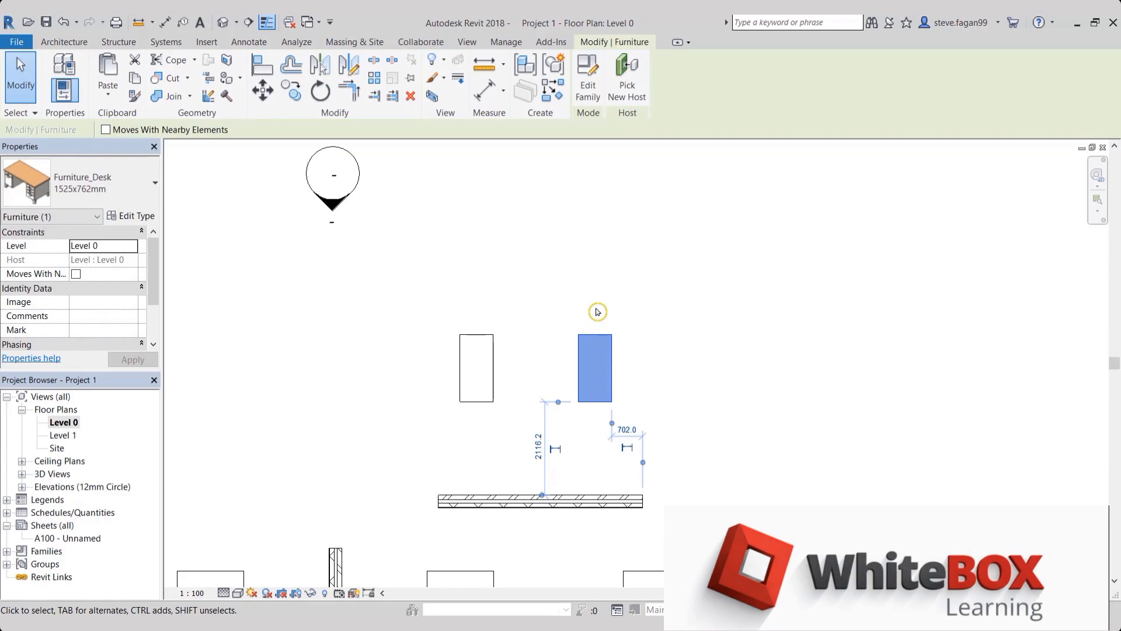
Copy the new desk with the Multiple option enabled, placing four more desks in a row to its right
{"action": "left_click", "coordinate": [292, 90]}
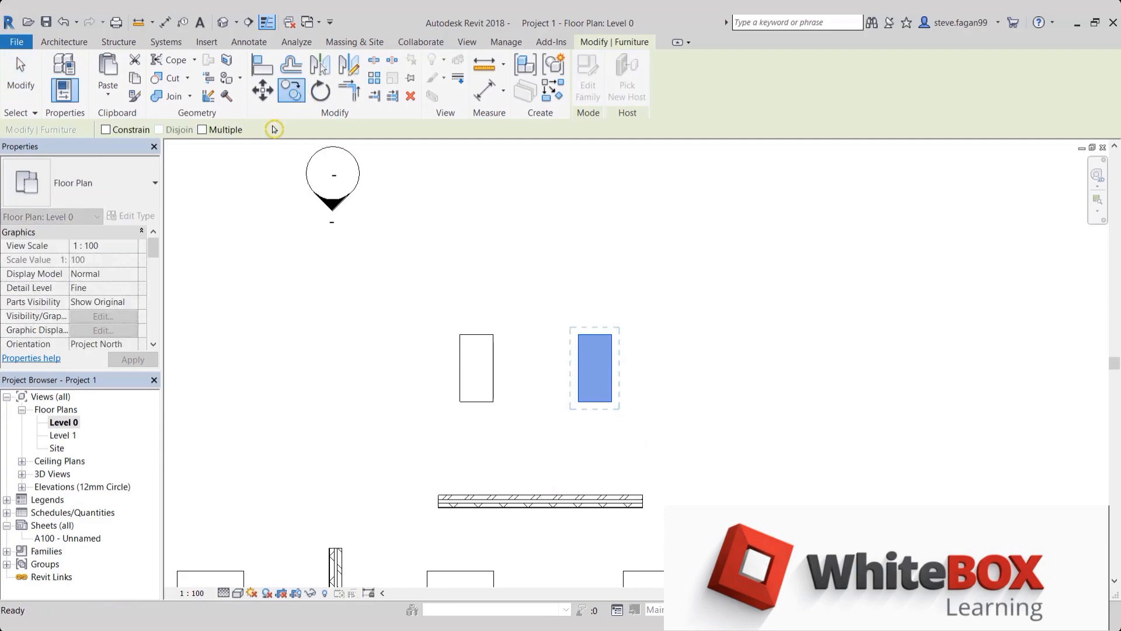
{"action": "left_click", "coordinate": [225, 132]}
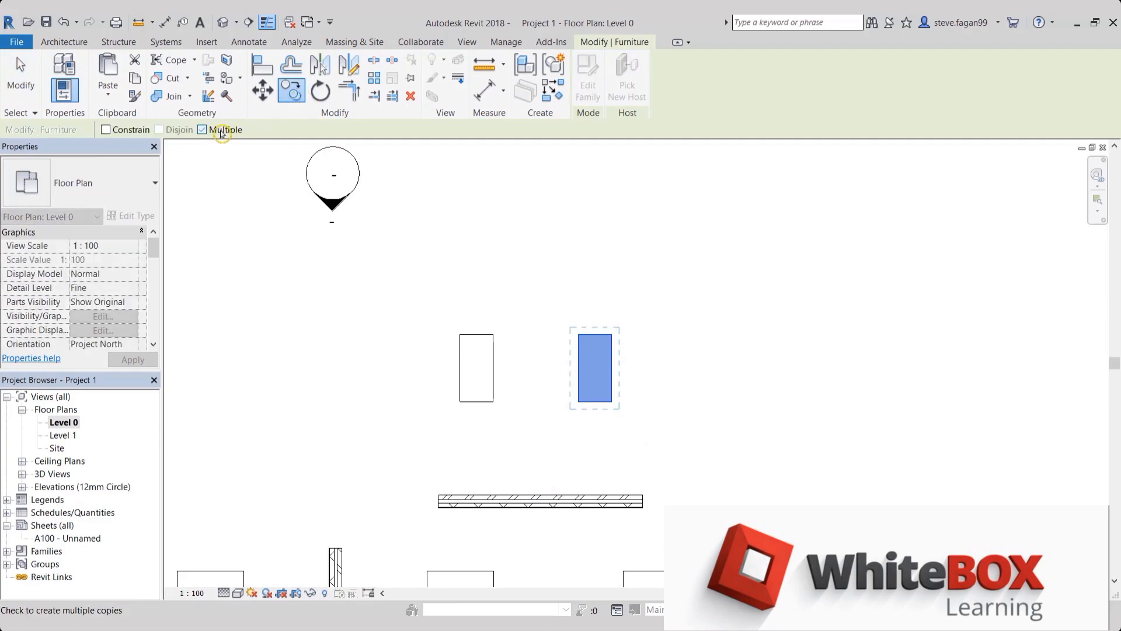
{"action": "left_click", "coordinate": [587, 299]}
{"action": "left_click", "coordinate": [644, 299]}
{"action": "left_click", "coordinate": [697, 299]}
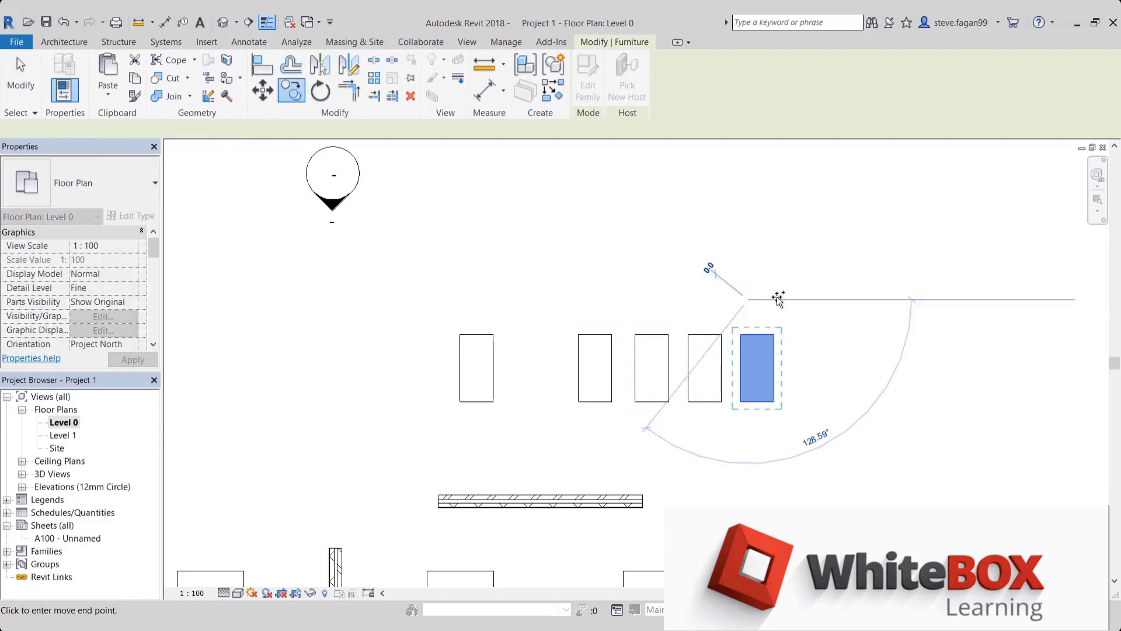
{"action": "left_click", "coordinate": [777, 296]}
{"action": "left_click", "coordinate": [809, 301]}
{"action": "key", "text": "Escape"}
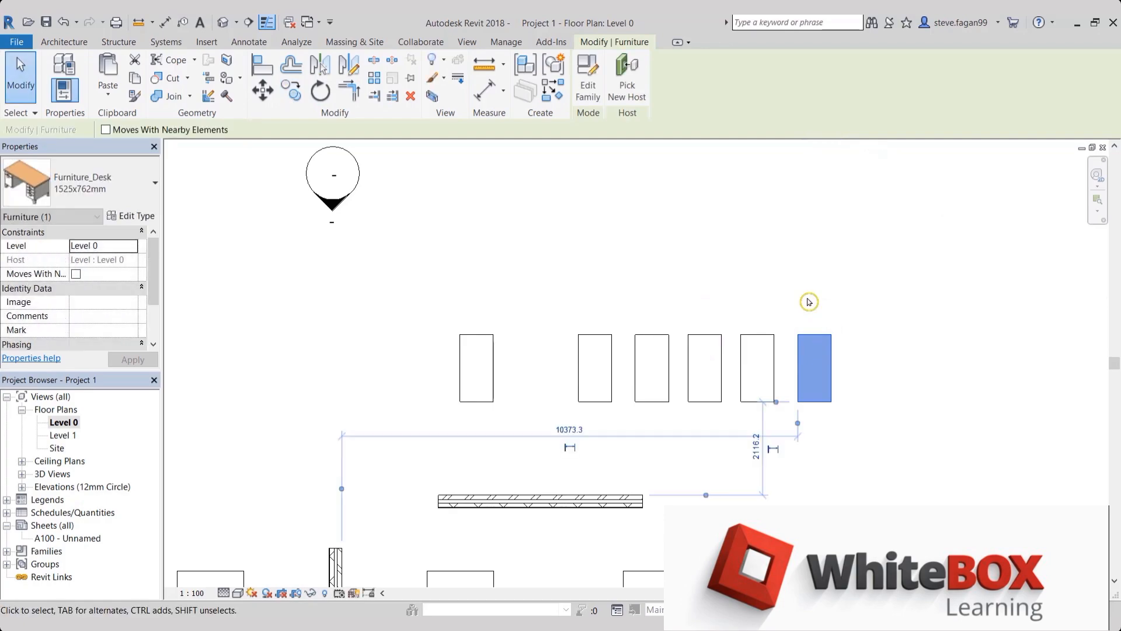
{"action": "left_click", "coordinate": [291, 91]}
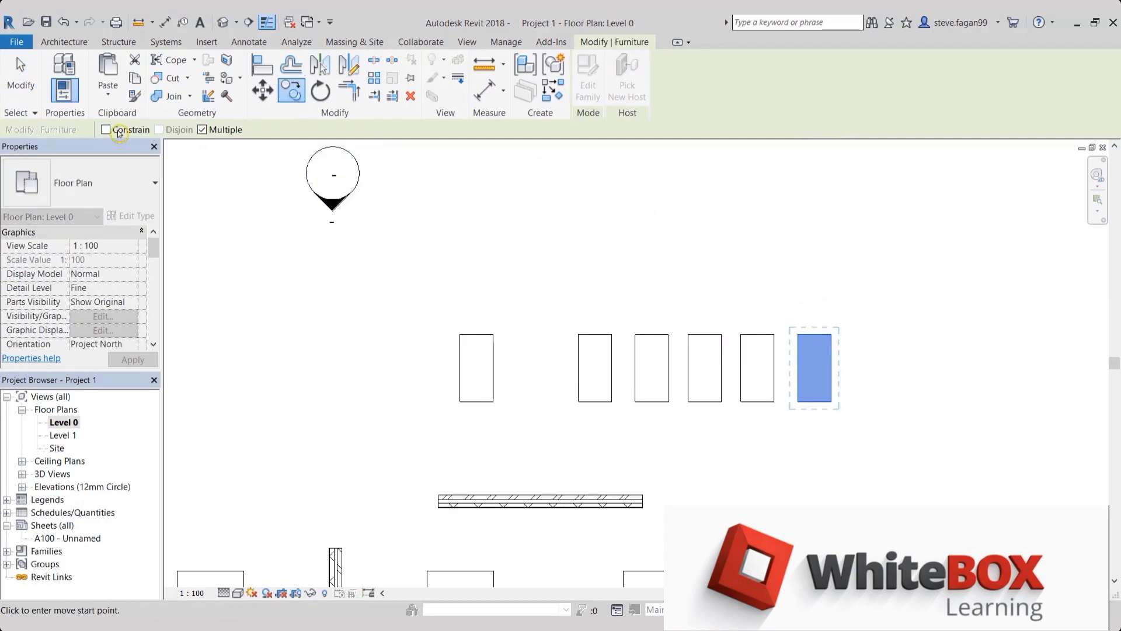
{"action": "left_click", "coordinate": [106, 130]}
{"action": "left_click", "coordinate": [821, 276]}
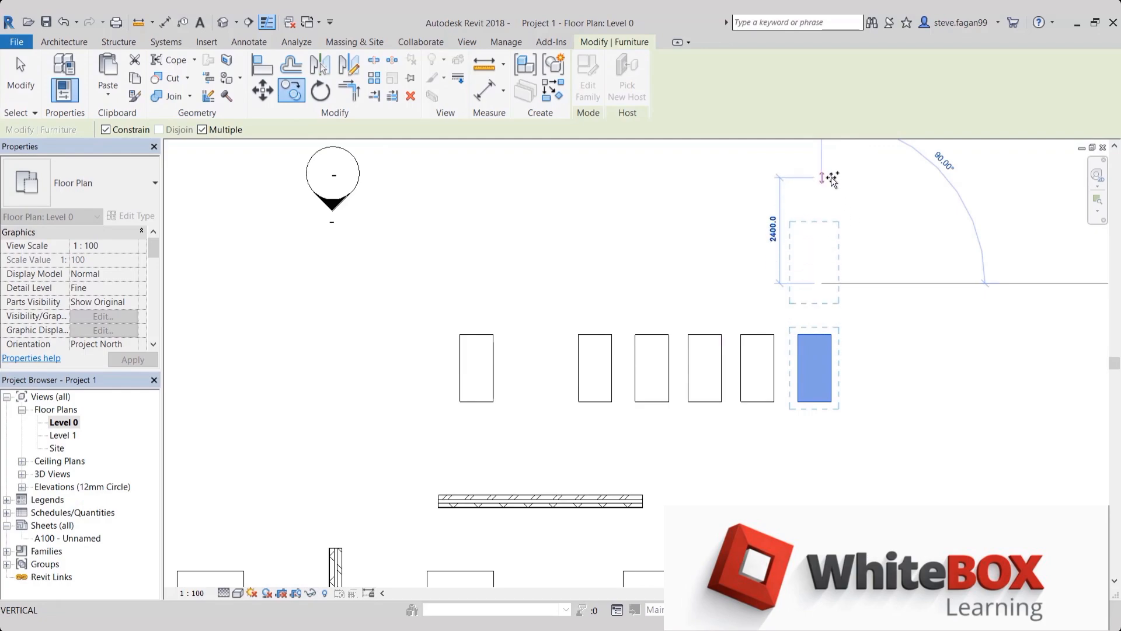
{"action": "left_click", "coordinate": [763, 283]}
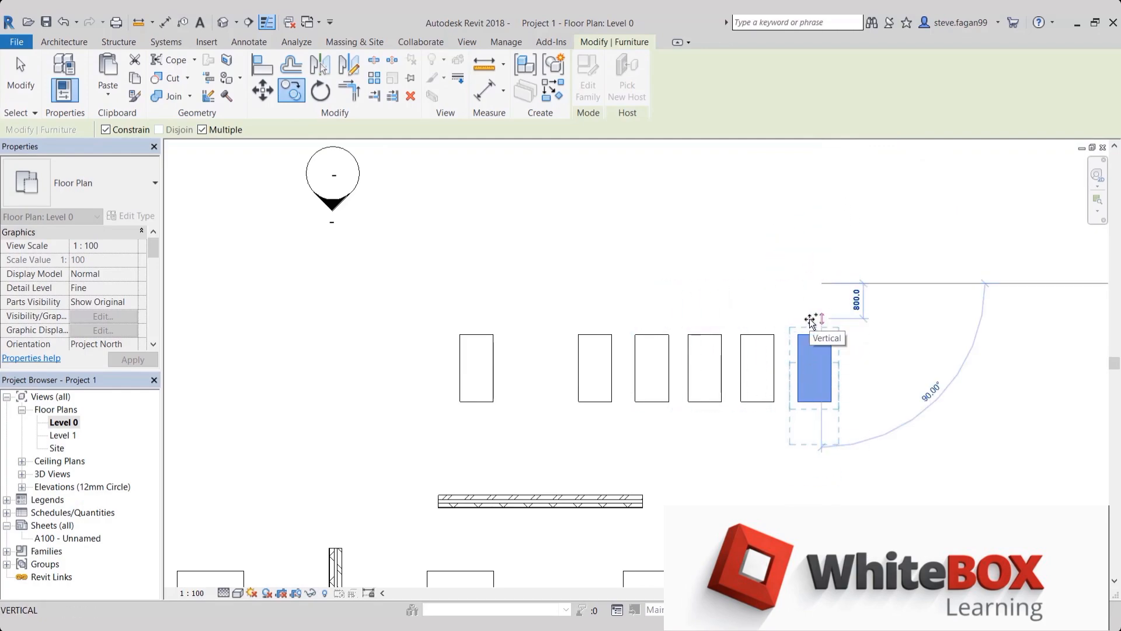
{"action": "key", "text": "Escape"}
{"action": "key", "text": "Escape"}
Copy the leftmost upright desk with Constrain off, placing its lower-right corner on the upper-left corner of the next desk in the row
{"action": "middle_click_drag", "start_coordinate": [755, 305], "coordinate": [781, 287]}
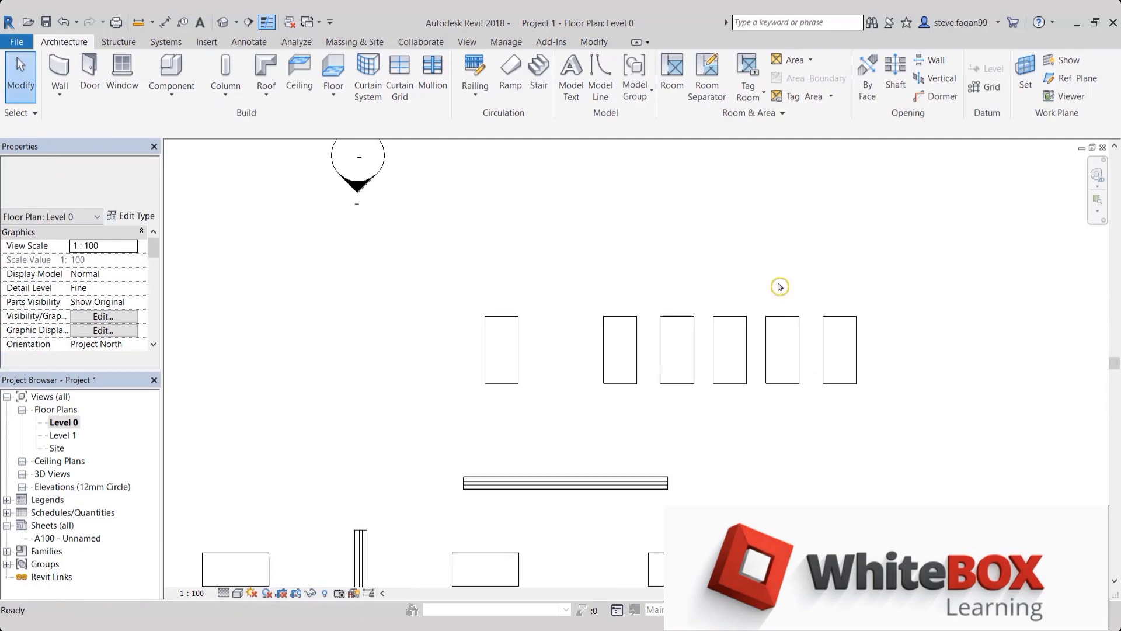
{"action": "left_click", "coordinate": [496, 319]}
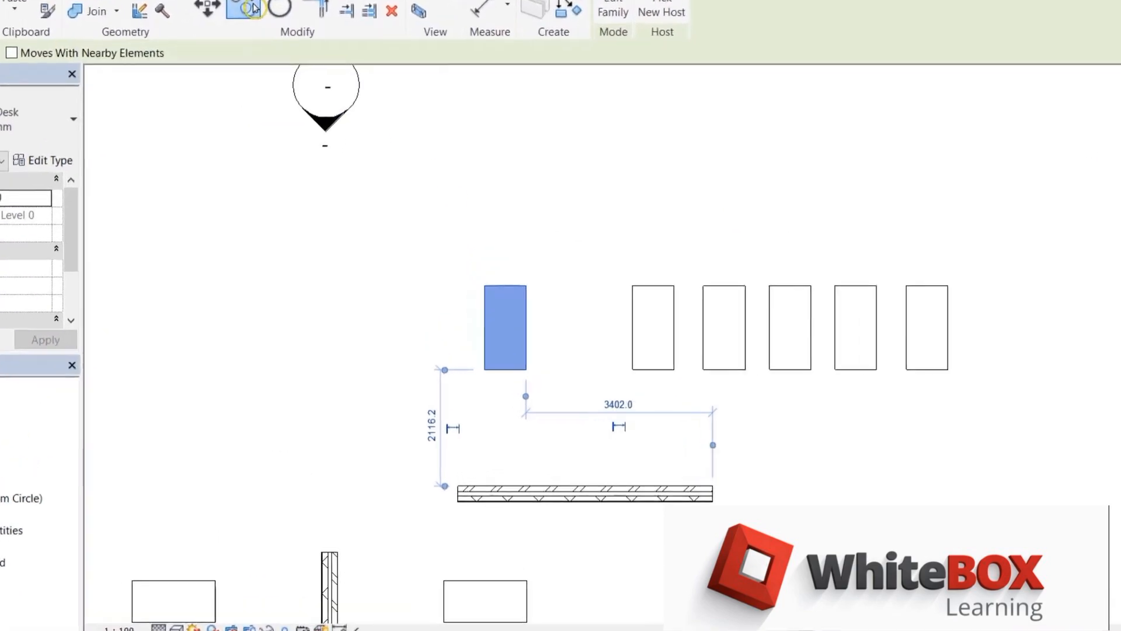
{"action": "left_click", "coordinate": [253, 7]}
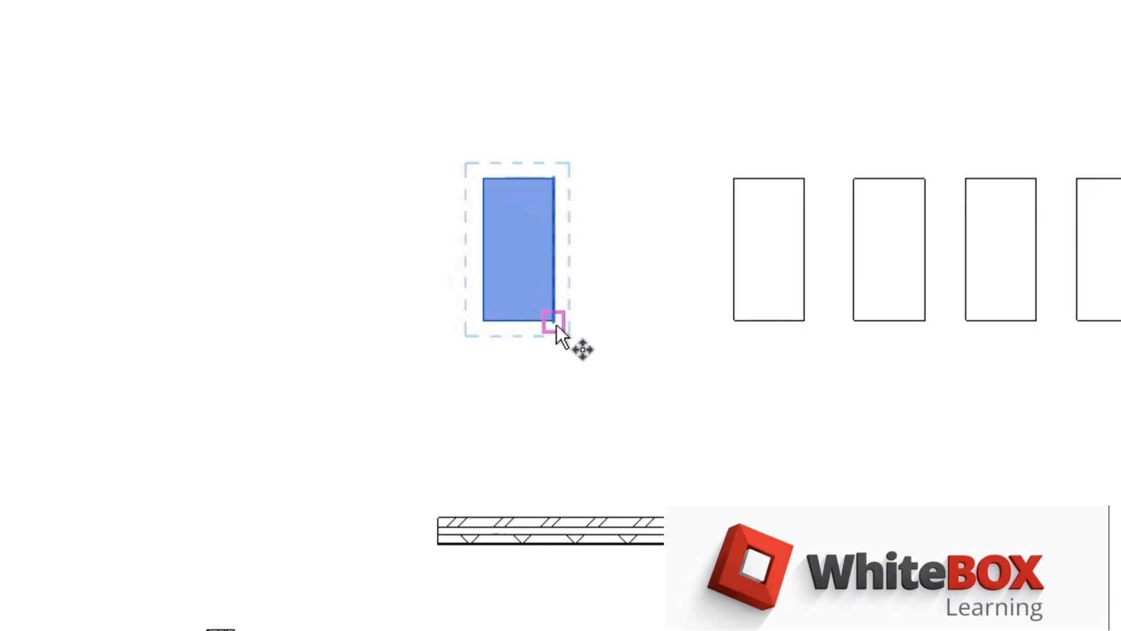
{"action": "left_click", "coordinate": [556, 324]}
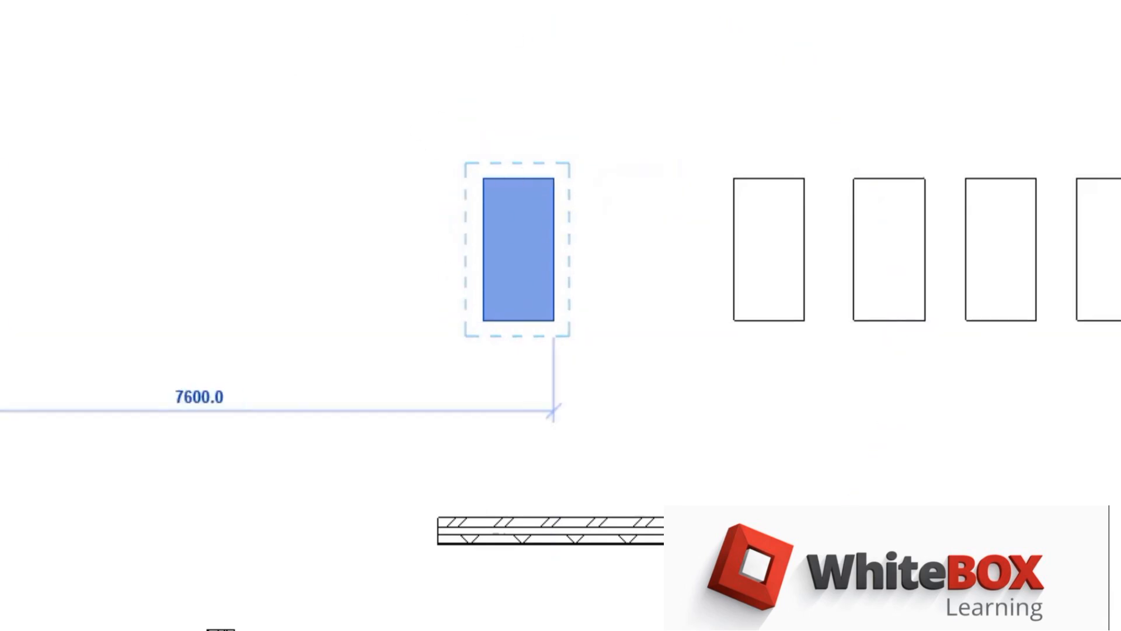
{"action": "left_click", "coordinate": [734, 174]}
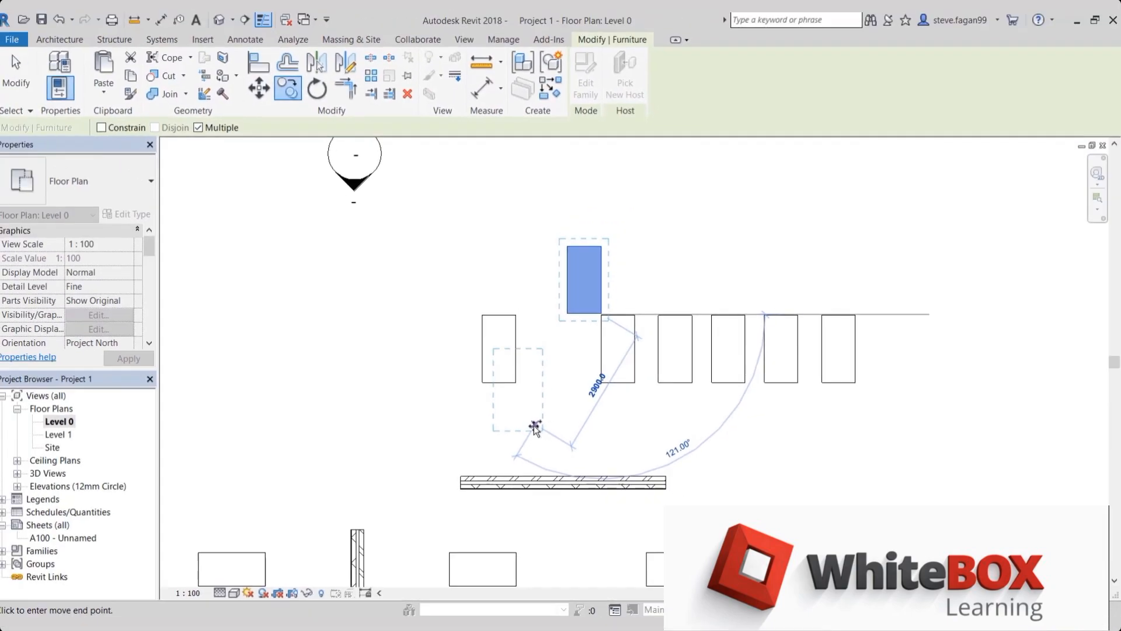
{"action": "key", "text": "Escape"}
{"action": "key", "text": "Escape"}
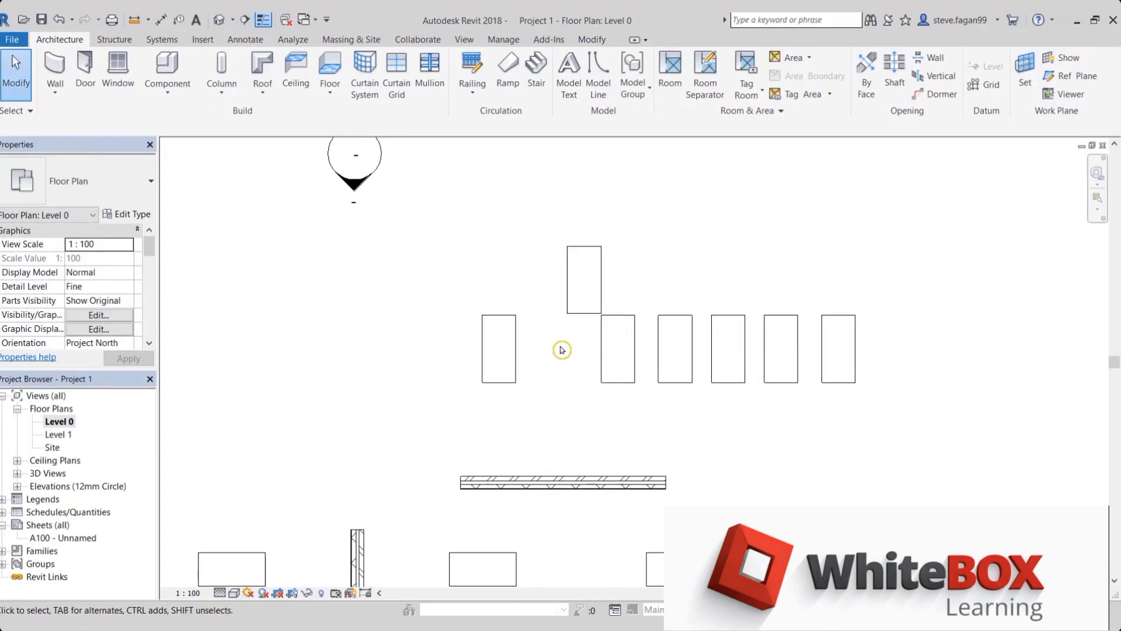
Try rotating the newly copied desk about 45° counterclockwise around its centre, and undo the rotation
{"action": "left_click", "coordinate": [586, 297]}
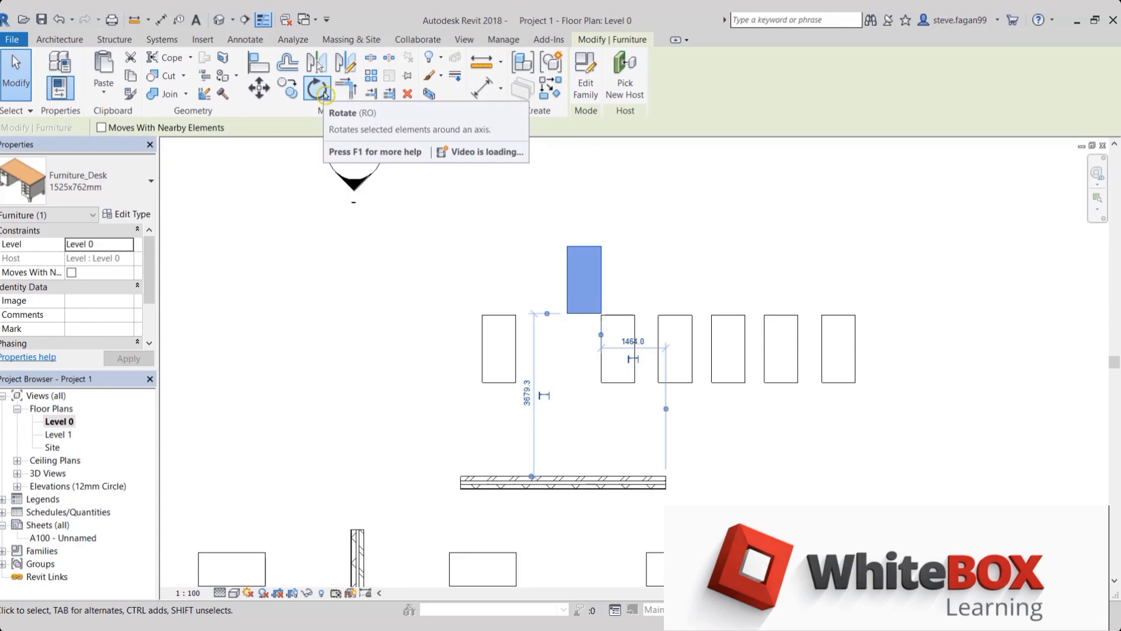
{"action": "key", "text": "r"}
{"action": "key", "text": "o"}
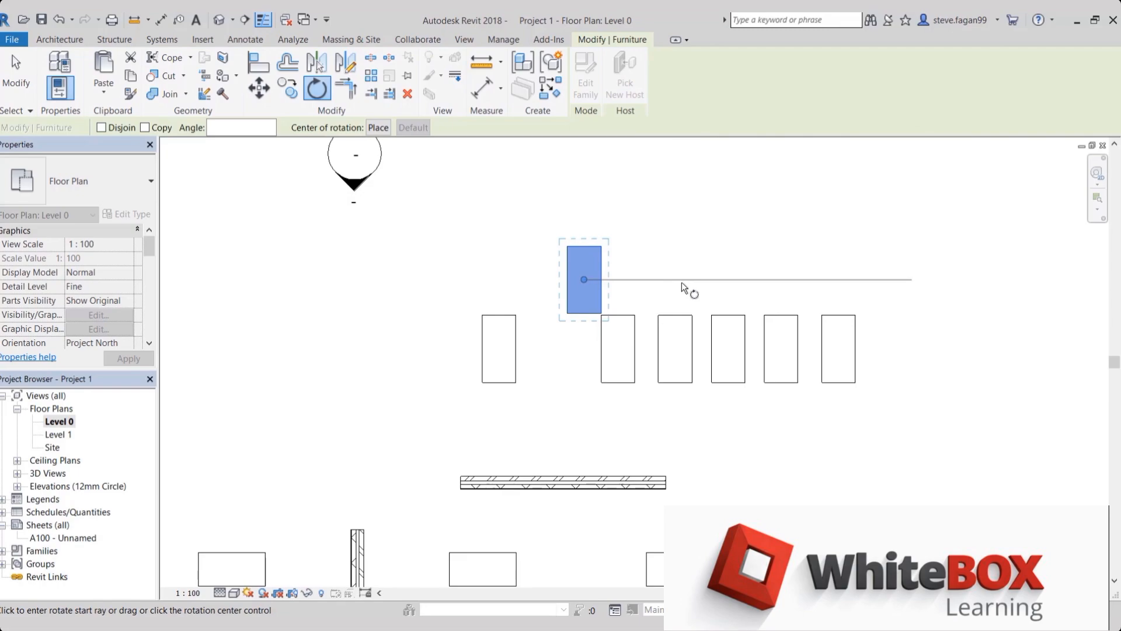
{"action": "left_click", "coordinate": [684, 281]}
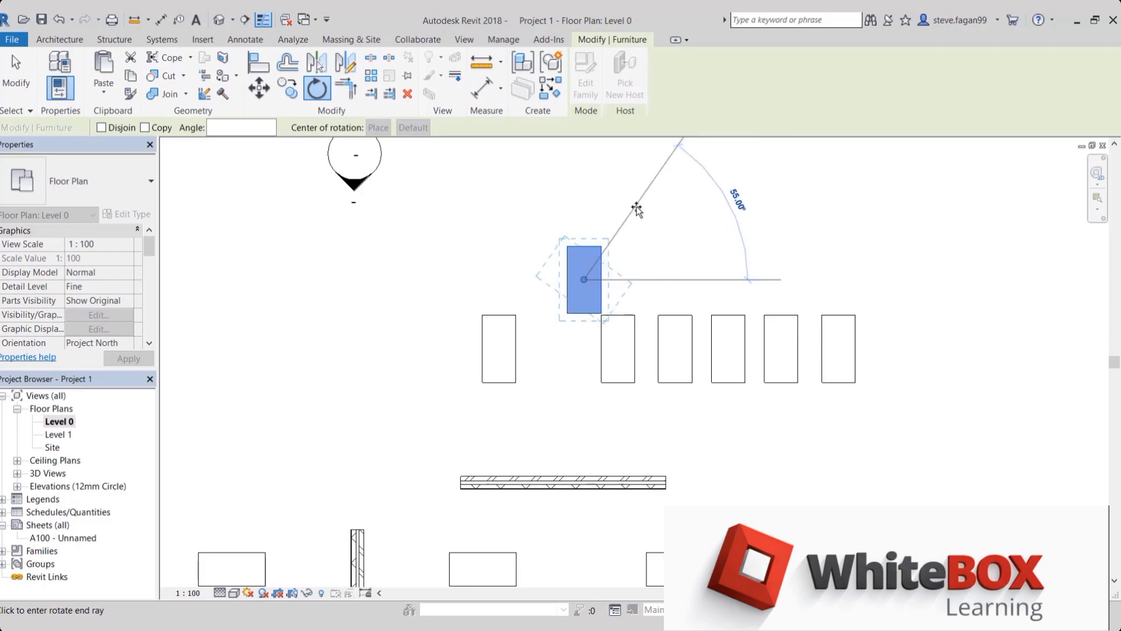
{"action": "left_click", "coordinate": [647, 217]}
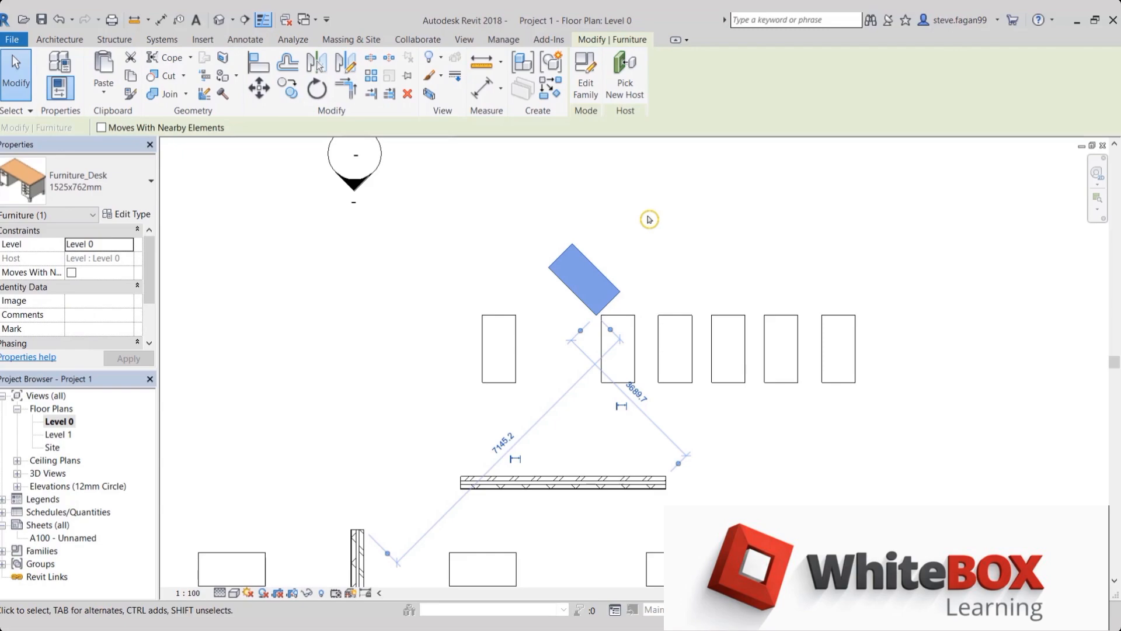
{"action": "key", "text": "ctrl+z"}
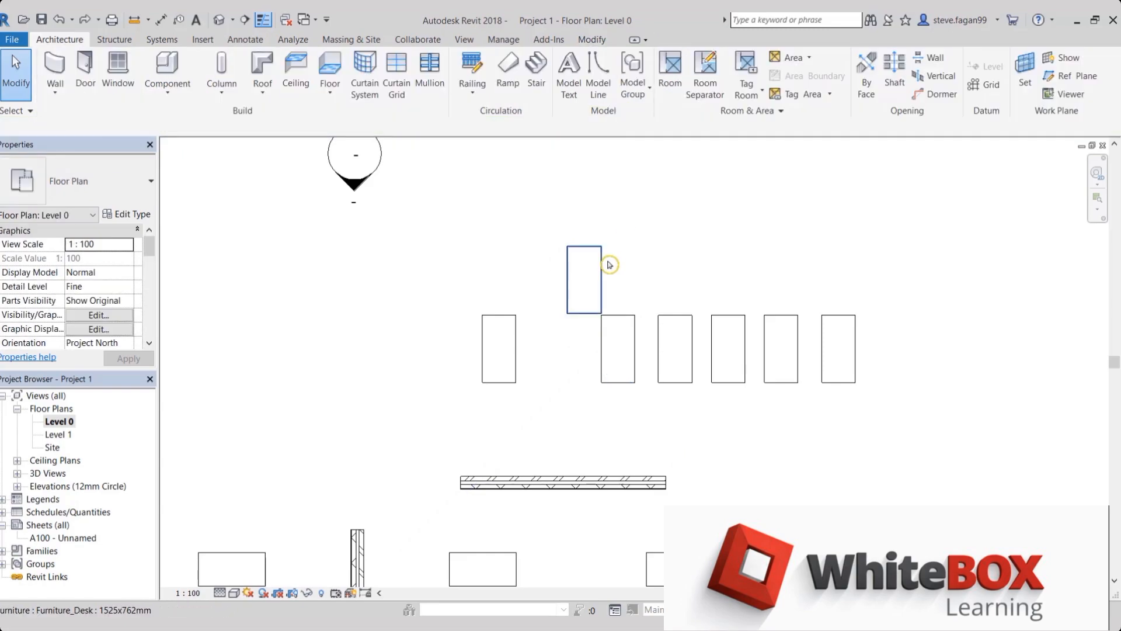
Rotate the newly copied desk about 60° counterclockwise, with the centre of rotation placed on its lower-left corner
{"action": "left_click", "coordinate": [607, 266]}
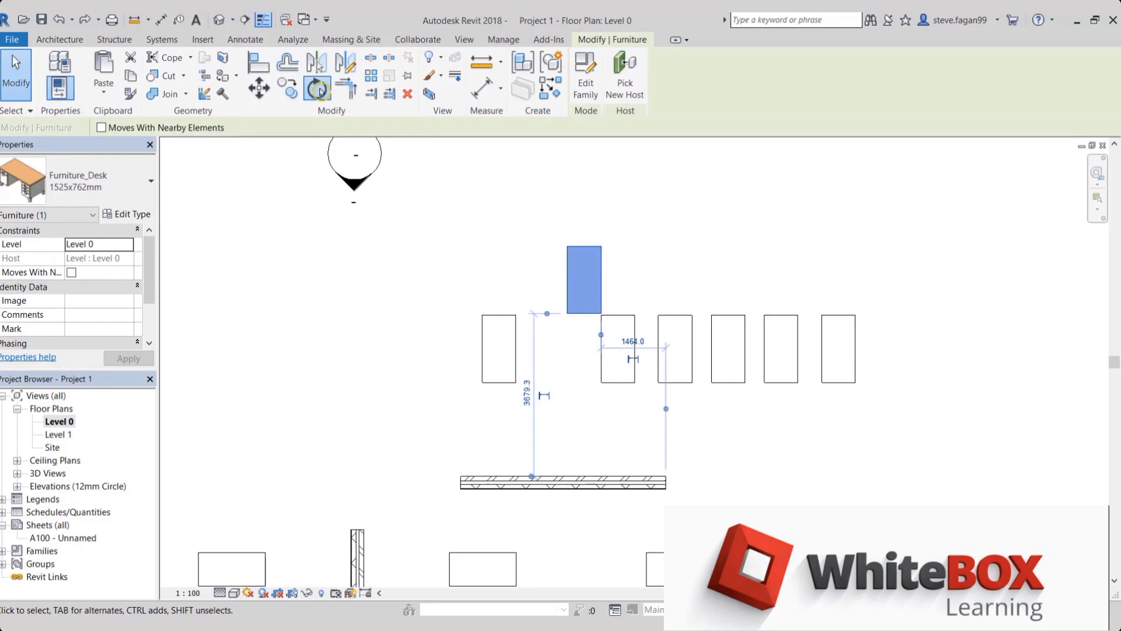
{"action": "left_click", "coordinate": [317, 88]}
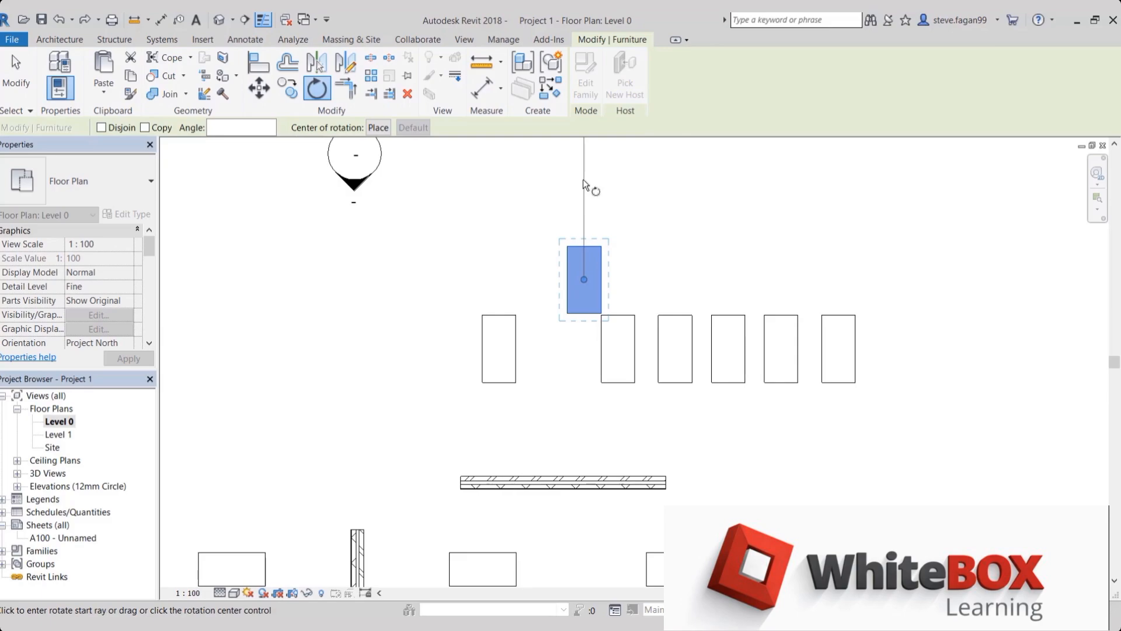
{"action": "left_click", "coordinate": [377, 127]}
{"action": "left_click", "coordinate": [570, 243]}
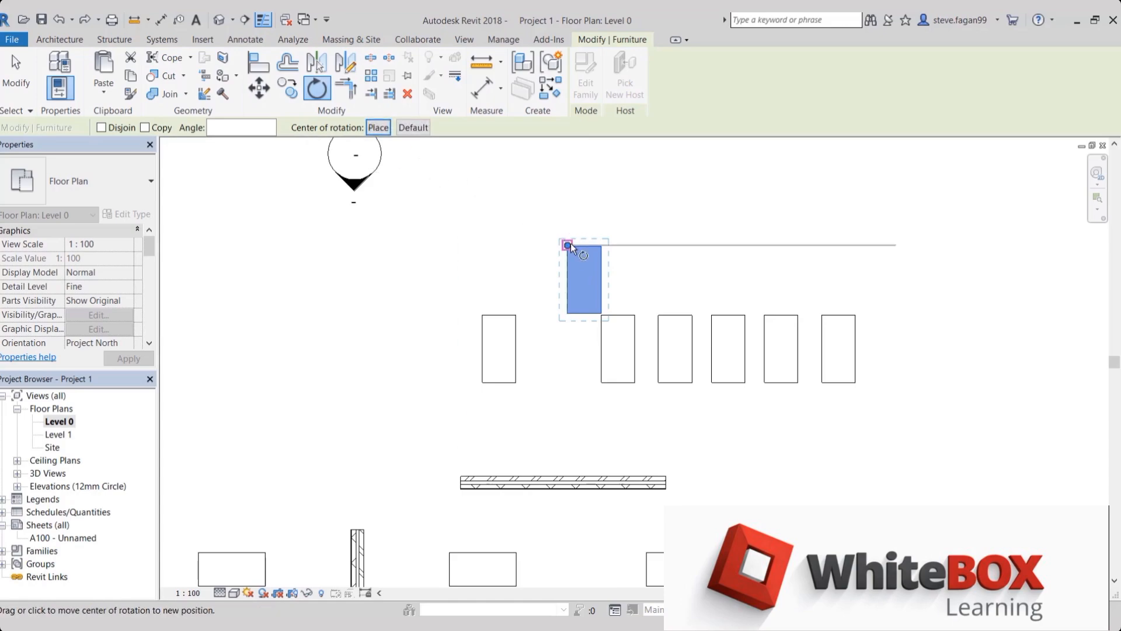
{"action": "key", "text": "space"}
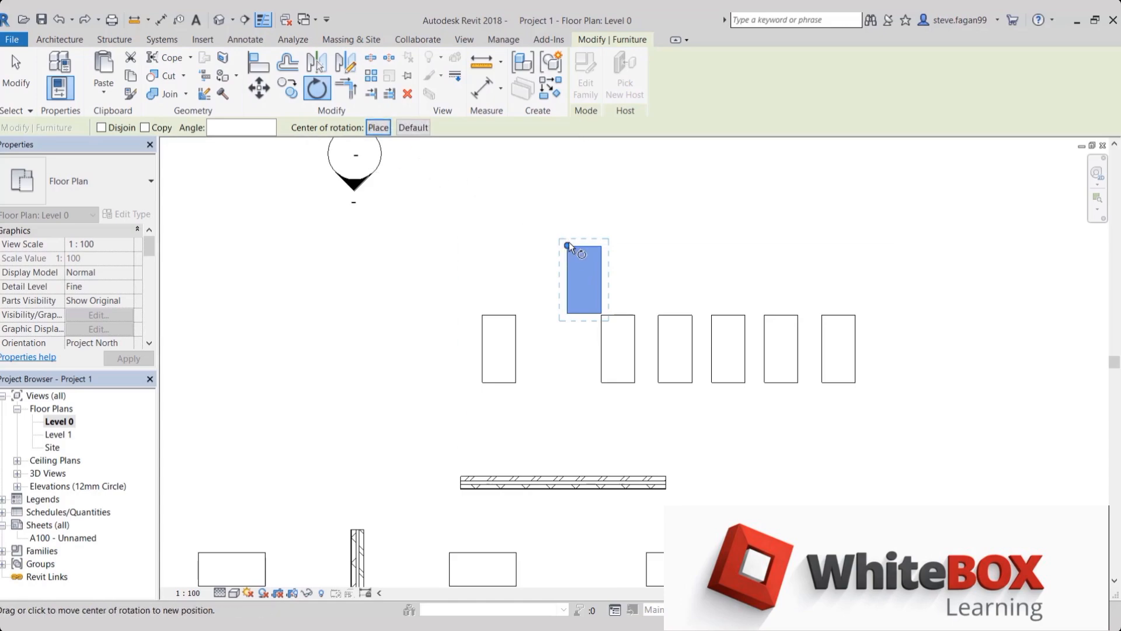
{"action": "left_click", "coordinate": [603, 245]}
{"action": "key", "text": "space"}
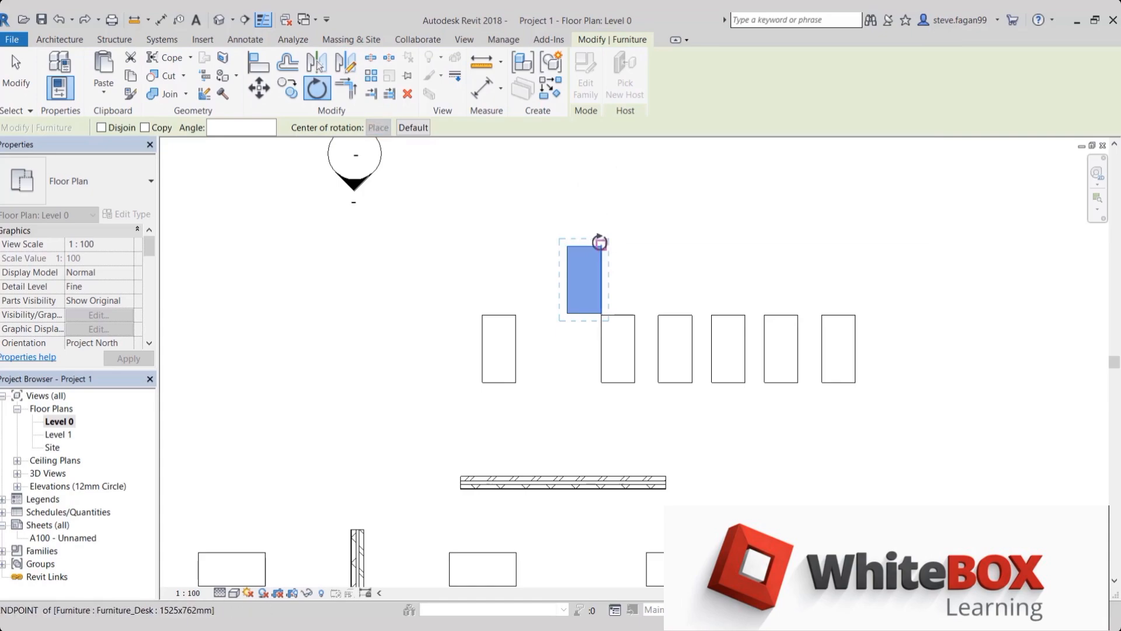
{"action": "left_click", "coordinate": [568, 313]}
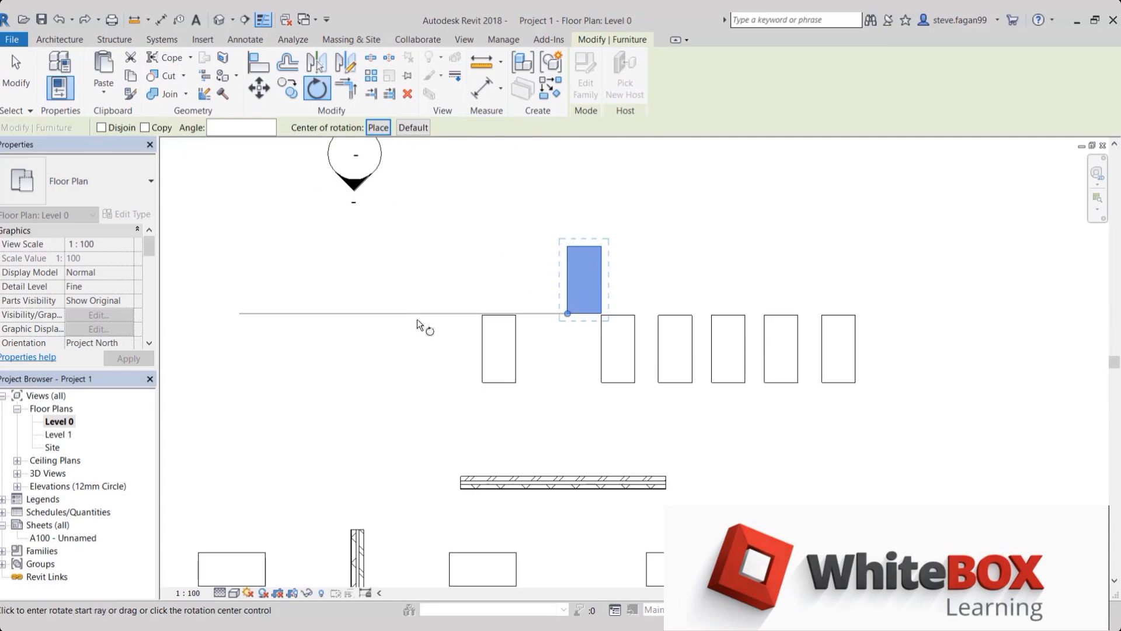
{"action": "left_click", "coordinate": [417, 319]}
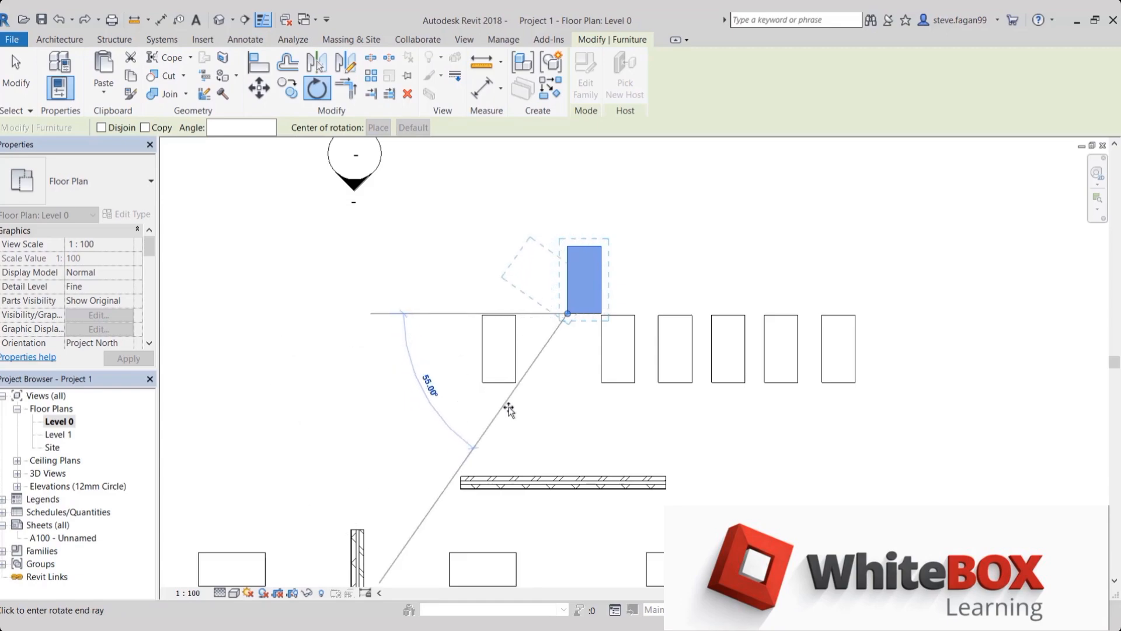
{"action": "left_click", "coordinate": [508, 409]}
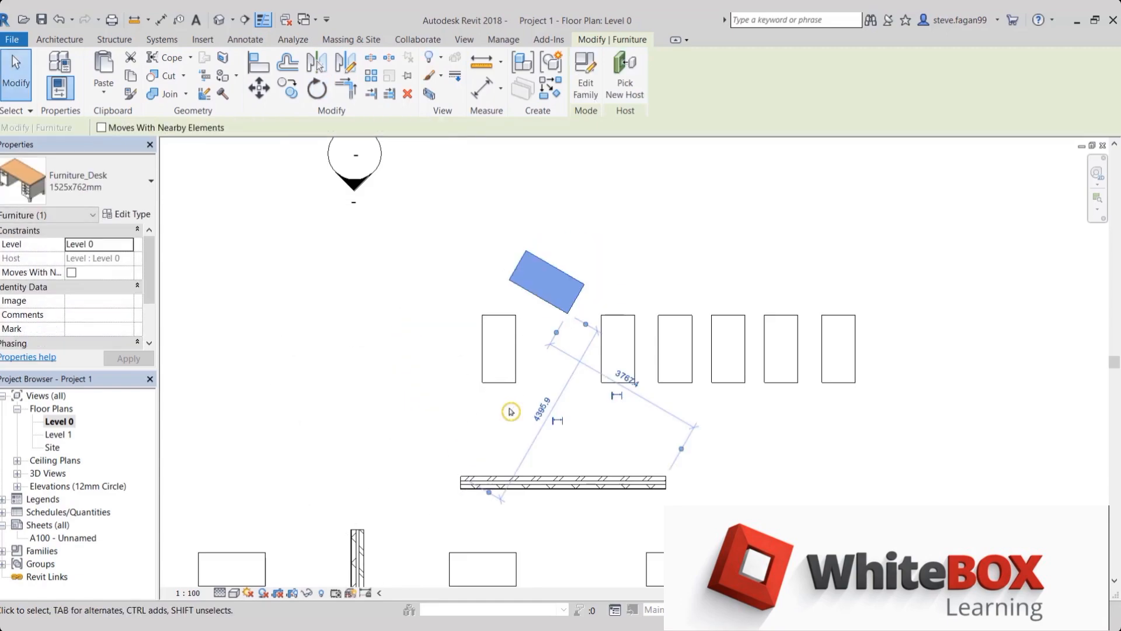
{"action": "left_click", "coordinate": [479, 408]}
Draw a horizontal wall 8600 mm long in the empty area below the existing desks and vertical wall
{"action": "scroll", "coordinate": [486, 407], "scroll_direction": "down", "scroll_amount": 1}
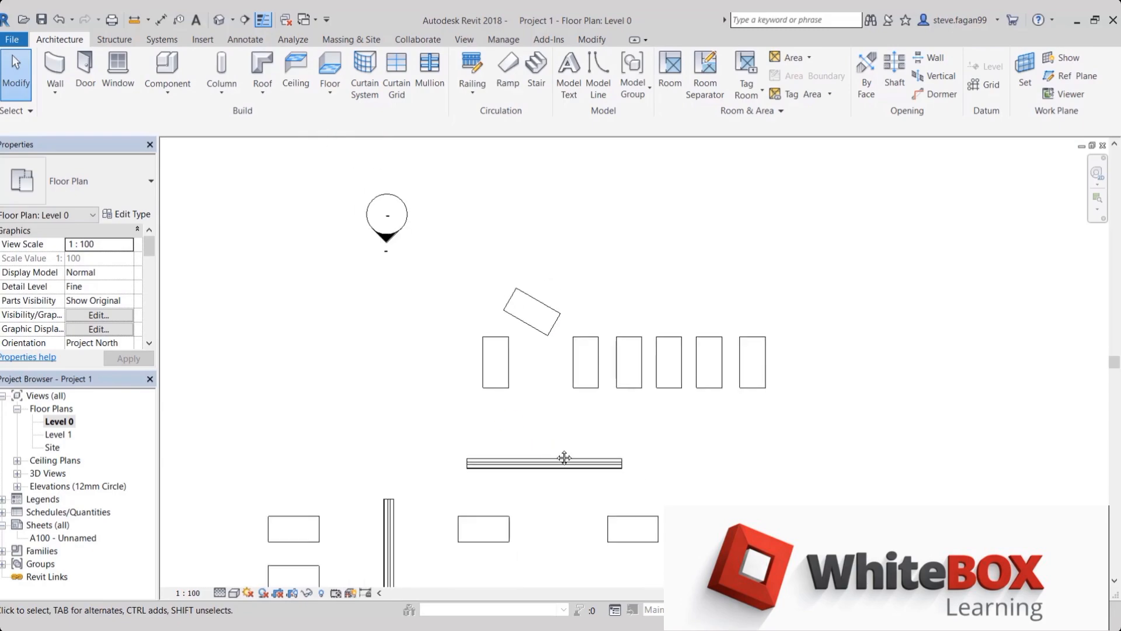
{"action": "middle_click_drag", "start_coordinate": [565, 458], "coordinate": [508, 204]}
{"action": "middle_click_drag", "start_coordinate": [495, 335], "coordinate": [529, 189]}
{"action": "mouse_move", "coordinate": [508, 303]}
{"action": "middle_mouse_down"}
{"action": "mouse_move", "coordinate": [494, 330]}
{"action": "mouse_move", "coordinate": [502, 323]}
{"action": "middle_mouse_up"}
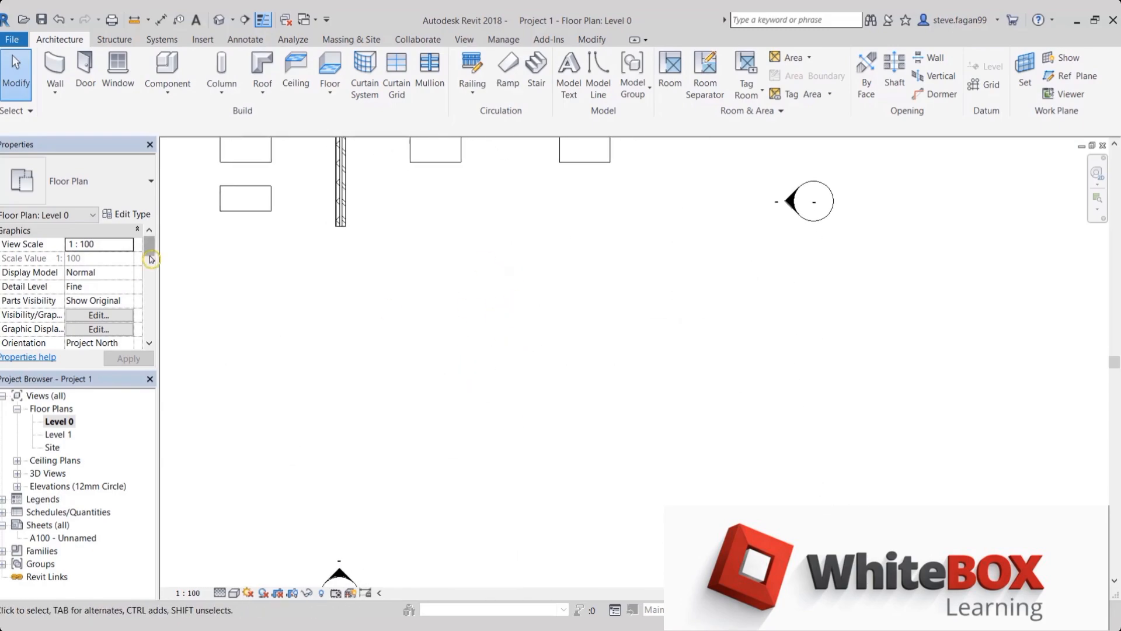
{"action": "key", "text": "w"}
{"action": "key", "text": "a"}
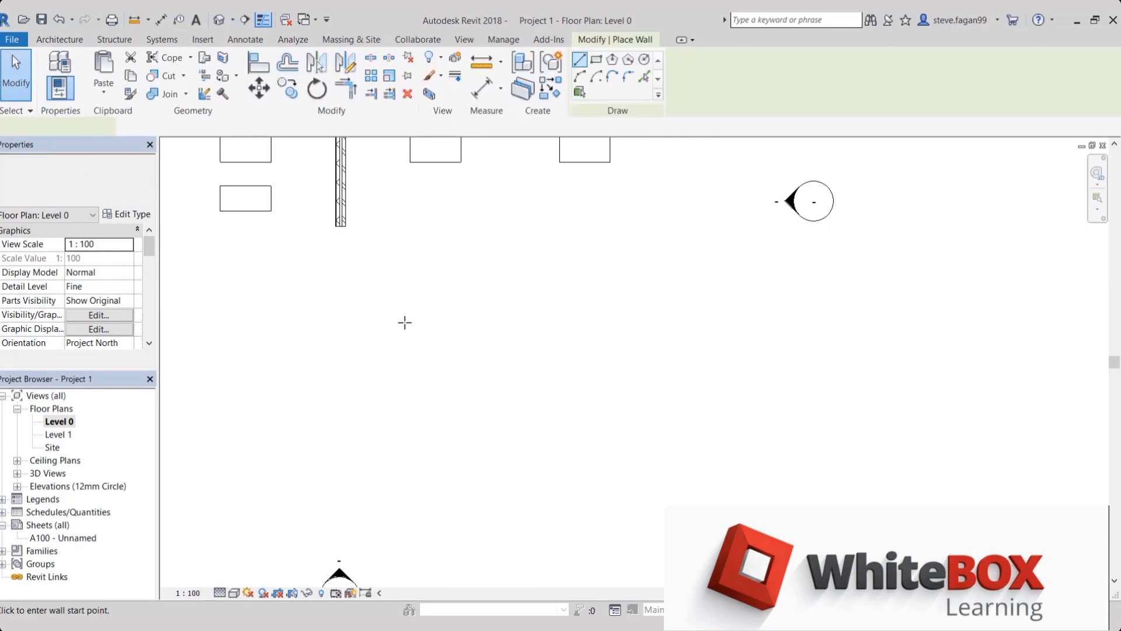
{"action": "left_click", "coordinate": [403, 328]}
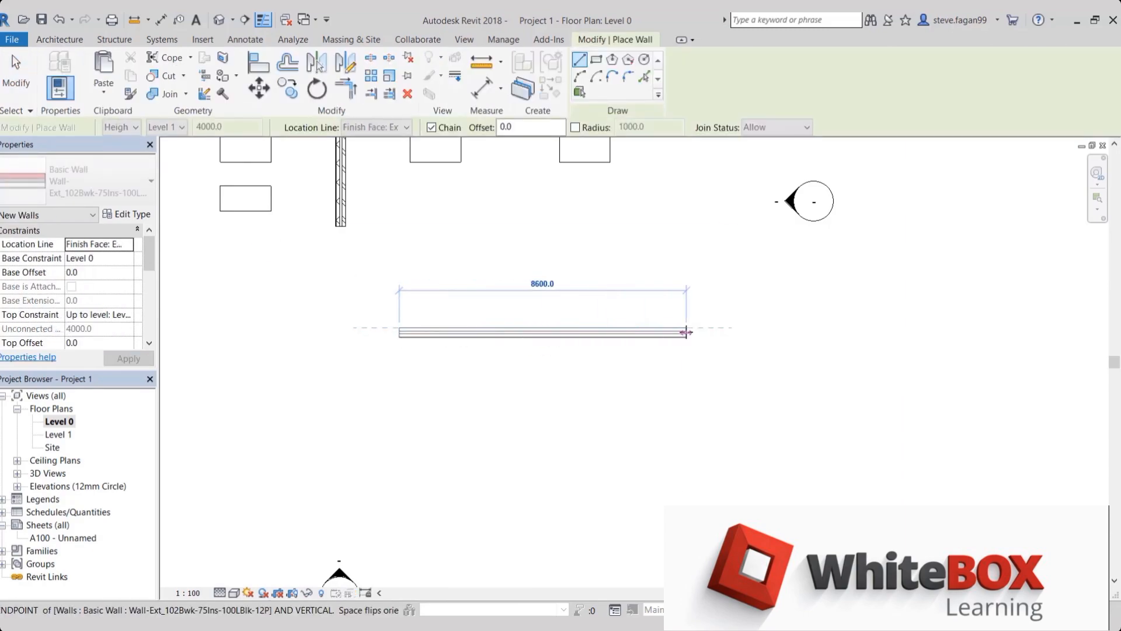
{"action": "left_click", "coordinate": [687, 332]}
{"action": "key", "text": "Escape"}
{"action": "key", "text": "Escape"}
Draw a vertical wall below the right part of the new horizontal wall, leaving a gap between the two
{"action": "left_click", "coordinate": [625, 474]}
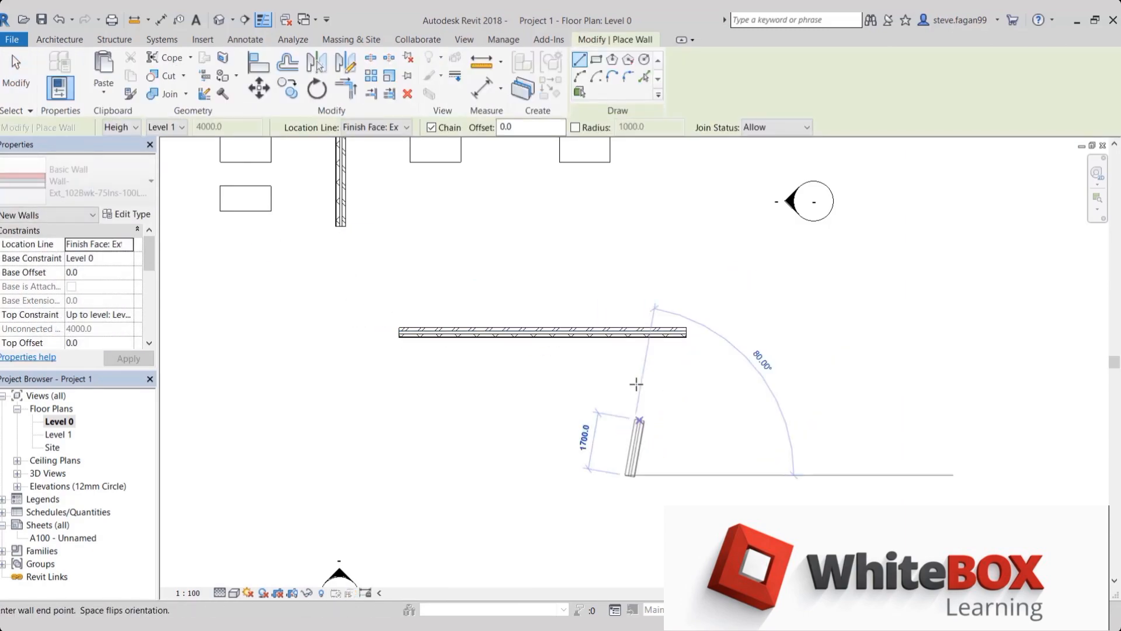
{"action": "left_click", "coordinate": [628, 366]}
{"action": "key", "text": "Escape"}
{"action": "key", "text": "Escape"}
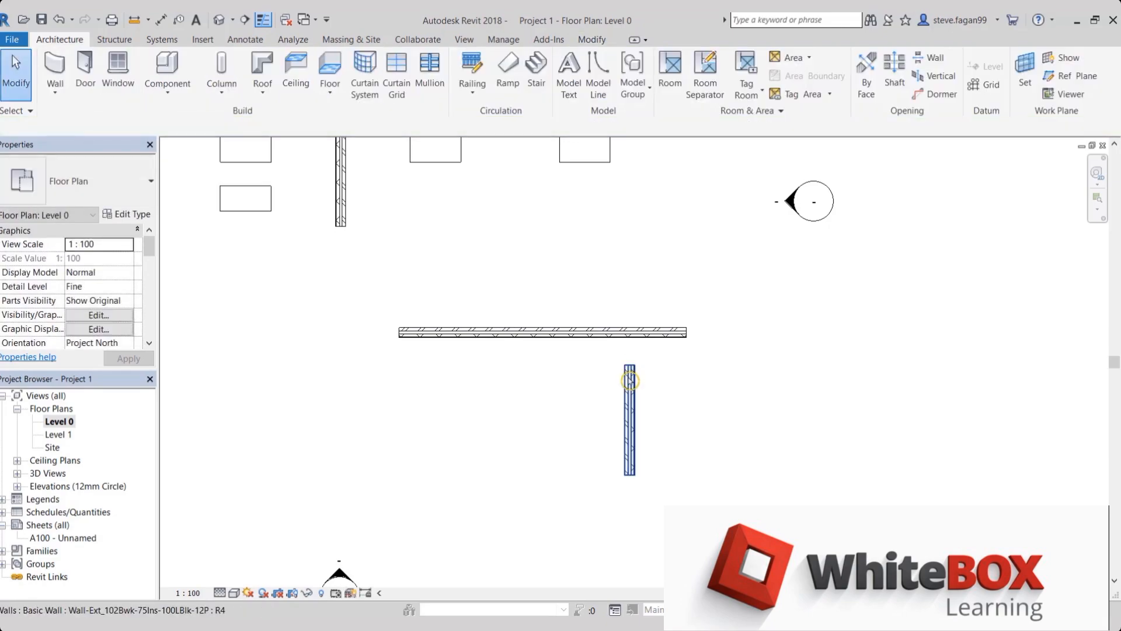
Try stretching the new vertical wall's upper end to meet the horizontal wall, and undo the change
{"action": "left_click", "coordinate": [621, 415]}
{"action": "left_click", "coordinate": [608, 411]}
{"action": "scroll", "coordinate": [608, 411], "scroll_direction": "up", "scroll_amount": 2}
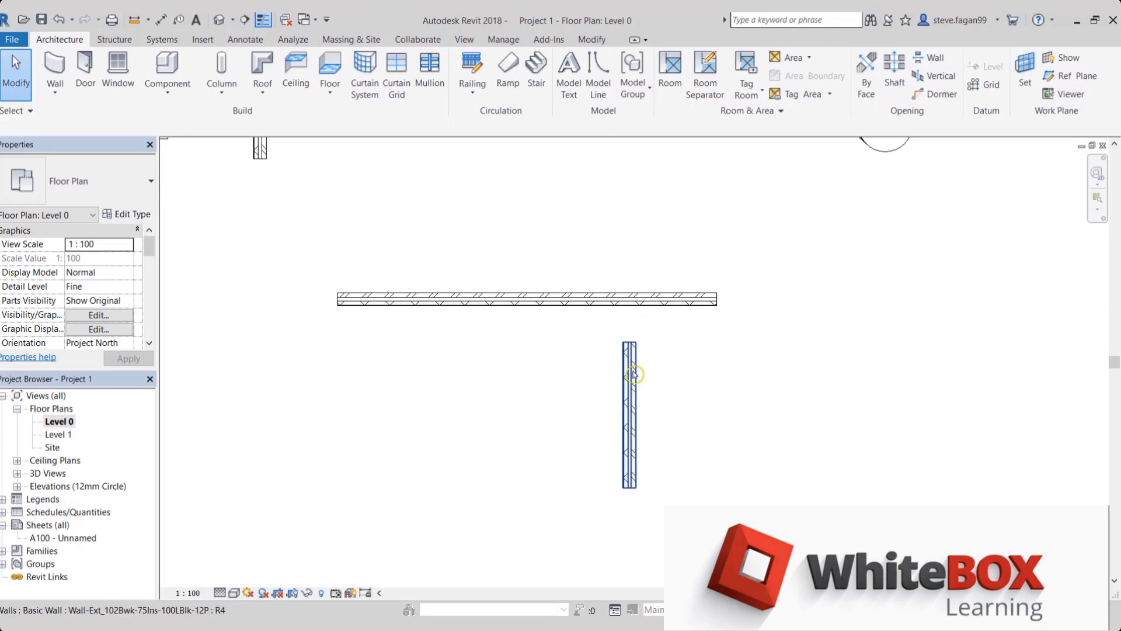
{"action": "left_click", "coordinate": [634, 346]}
{"action": "left_click_drag", "start_coordinate": [636, 343], "coordinate": [636, 300]}
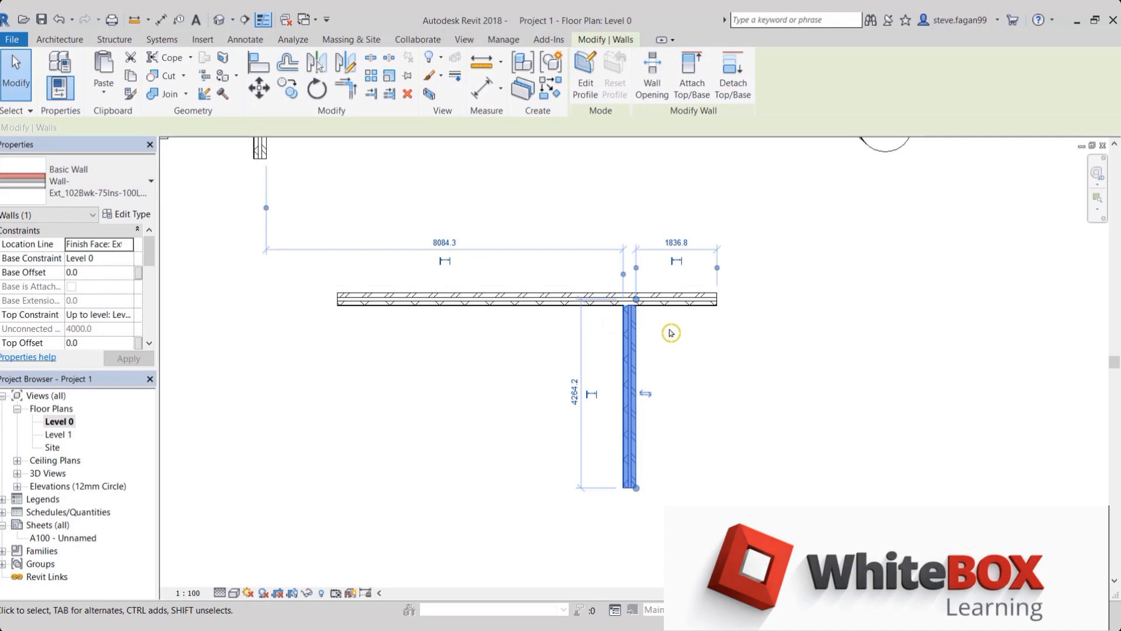
{"action": "left_click", "coordinate": [671, 333]}
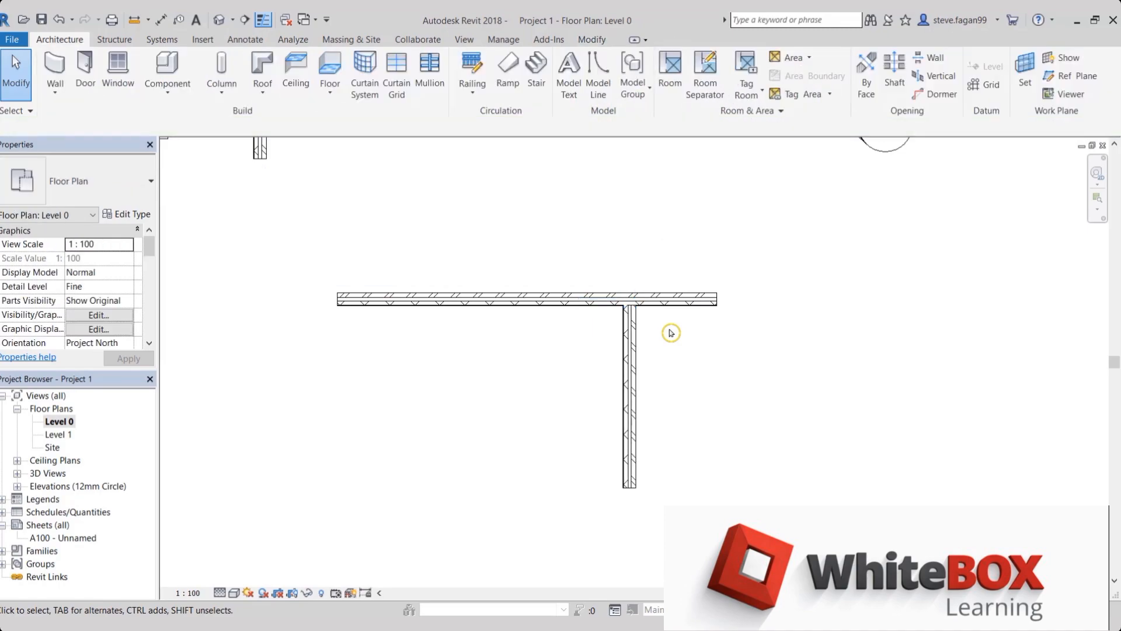
{"action": "key", "text": "ctrl+z"}
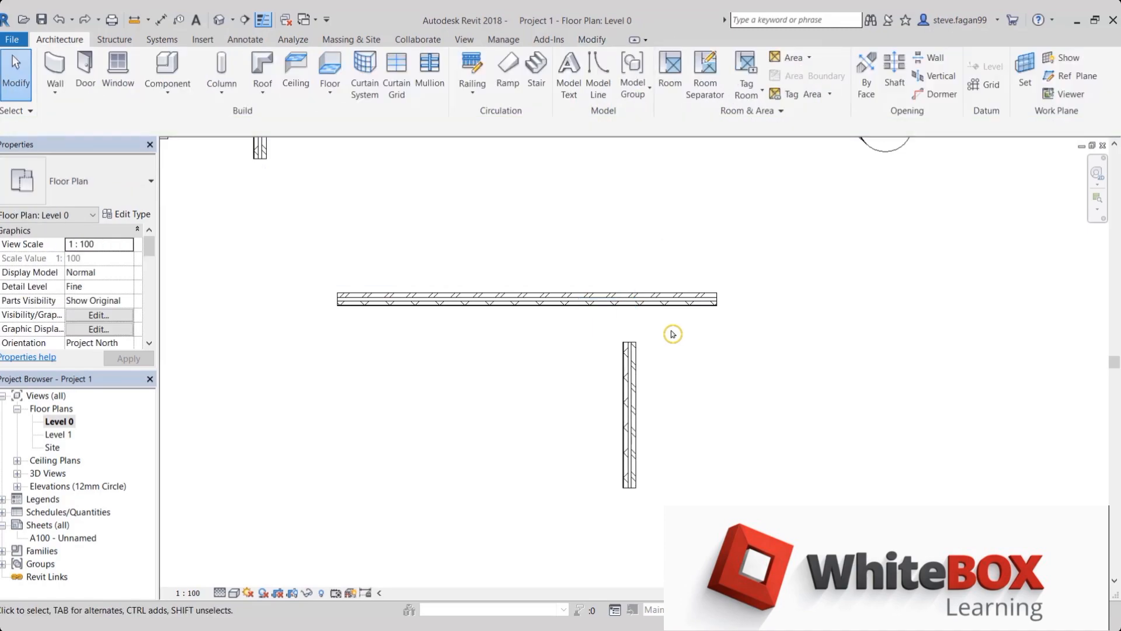
Try Trim/Extend to Corner on the horizontal and vertical walls, keeping the horizontal wall's left part, and undo the corner
{"action": "left_click", "coordinate": [630, 395]}
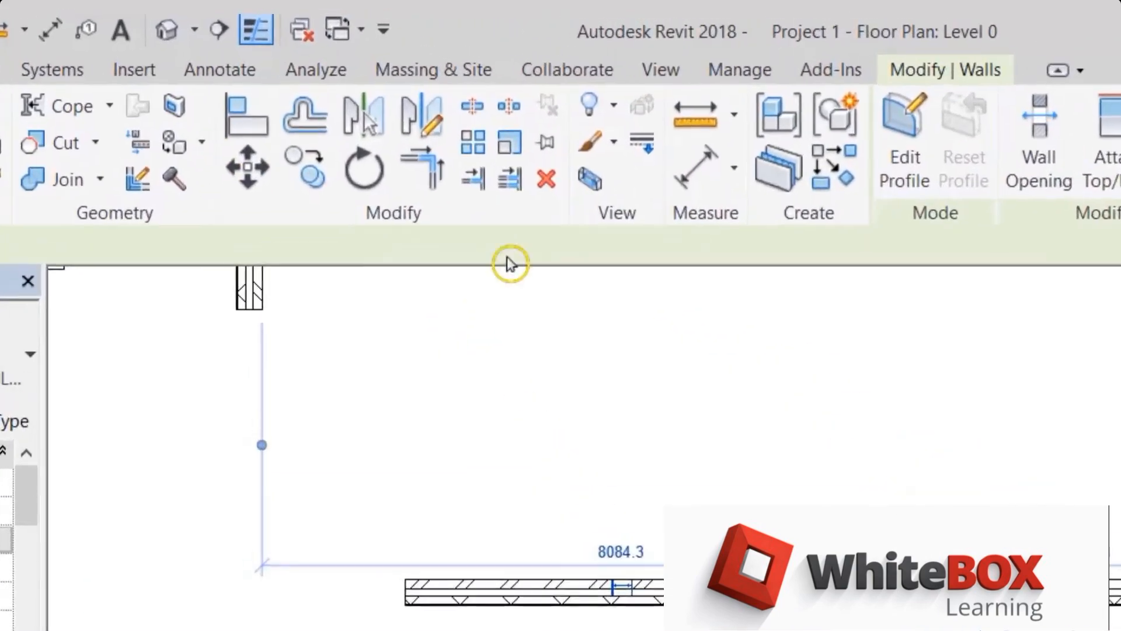
{"action": "key", "text": "t"}
{"action": "key", "text": "r"}
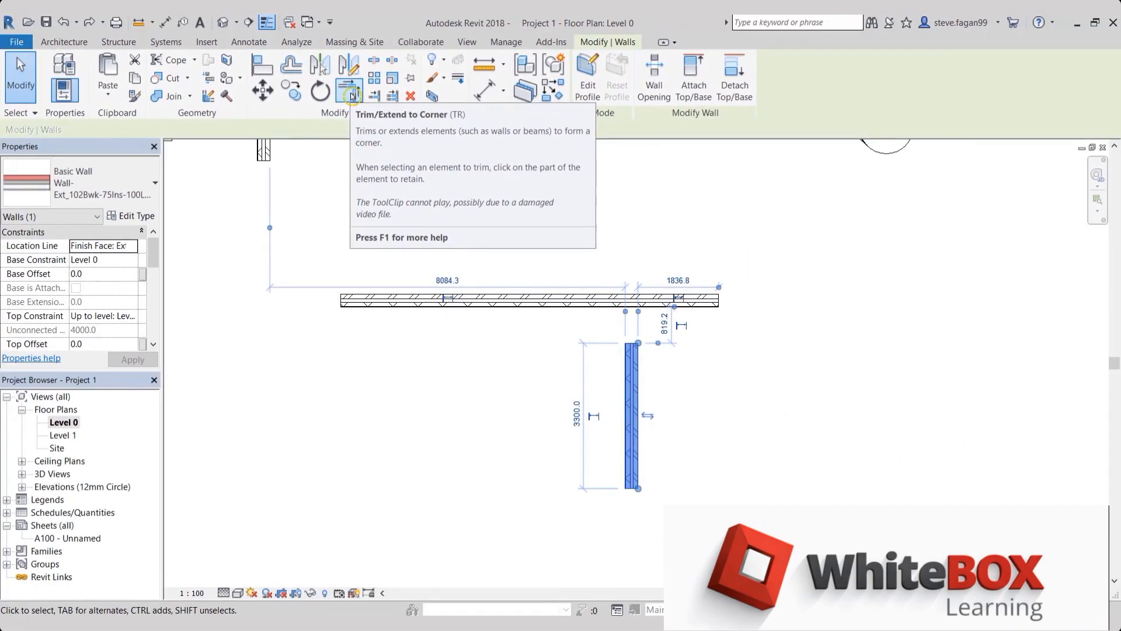
{"action": "left_click", "coordinate": [352, 96]}
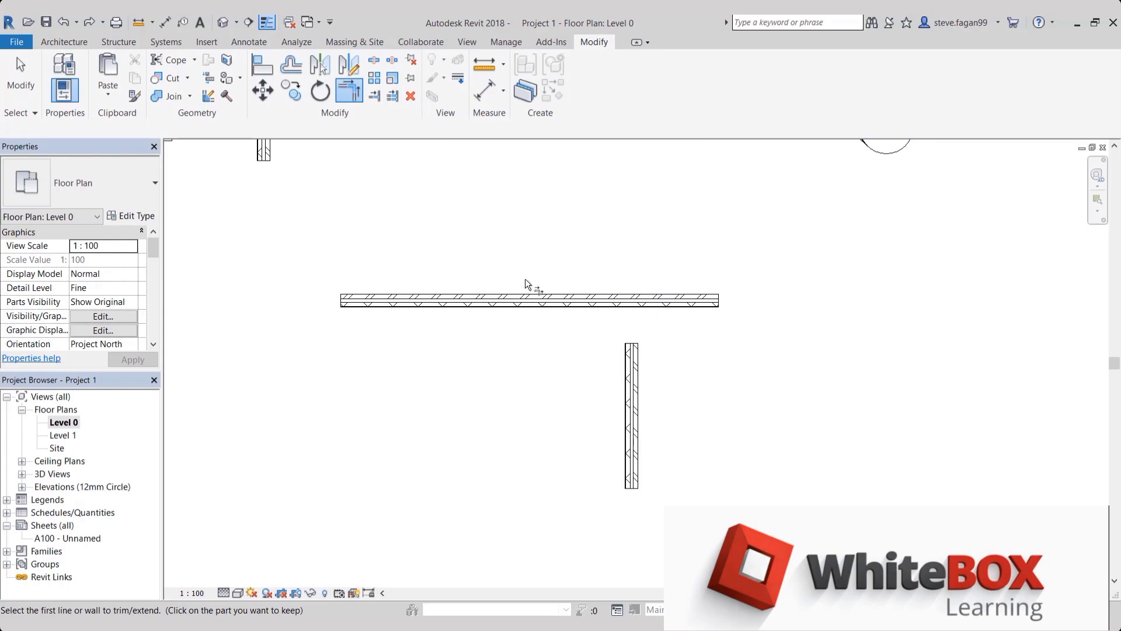
{"action": "left_click", "coordinate": [522, 301]}
{"action": "left_click", "coordinate": [633, 419]}
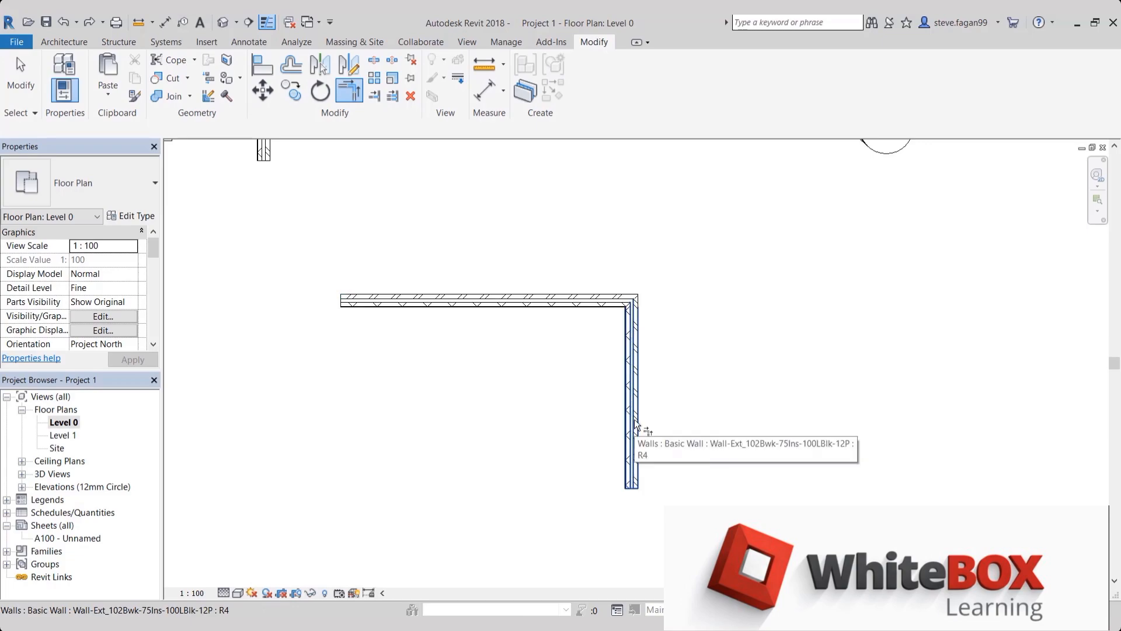
{"action": "key", "text": "ctrl+z"}
{"action": "key", "text": "Escape"}
Repeat Trim/Extend to Corner between the left part of the horizontal wall and the vertical wall, and undo it
{"action": "left_click", "coordinate": [510, 311]}
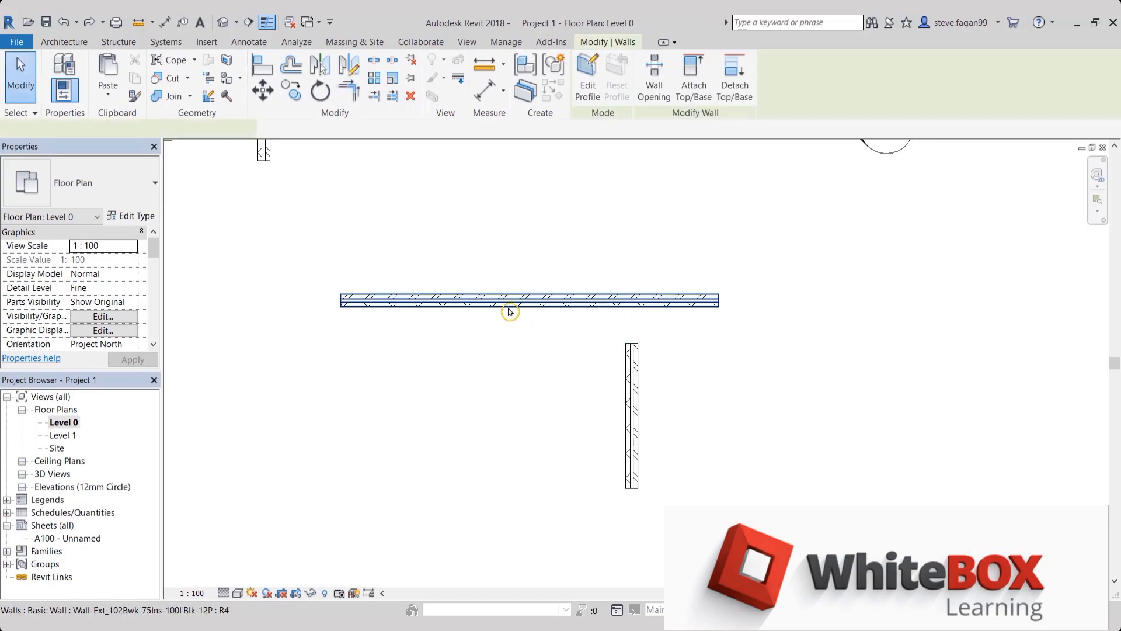
{"action": "left_click", "coordinate": [359, 96]}
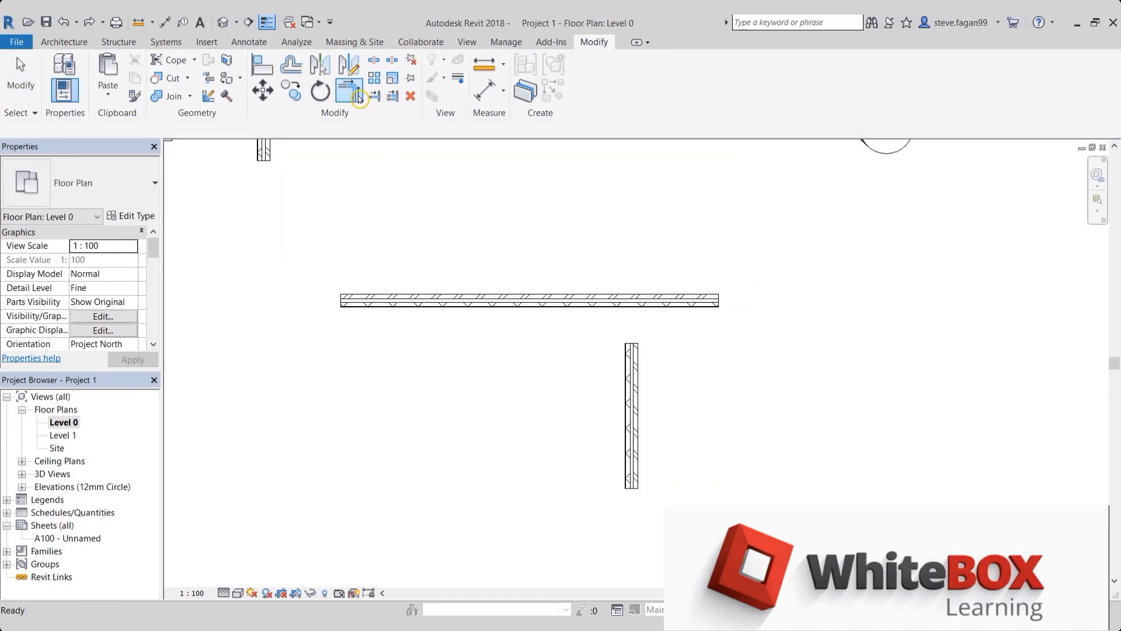
{"action": "left_click", "coordinate": [531, 299]}
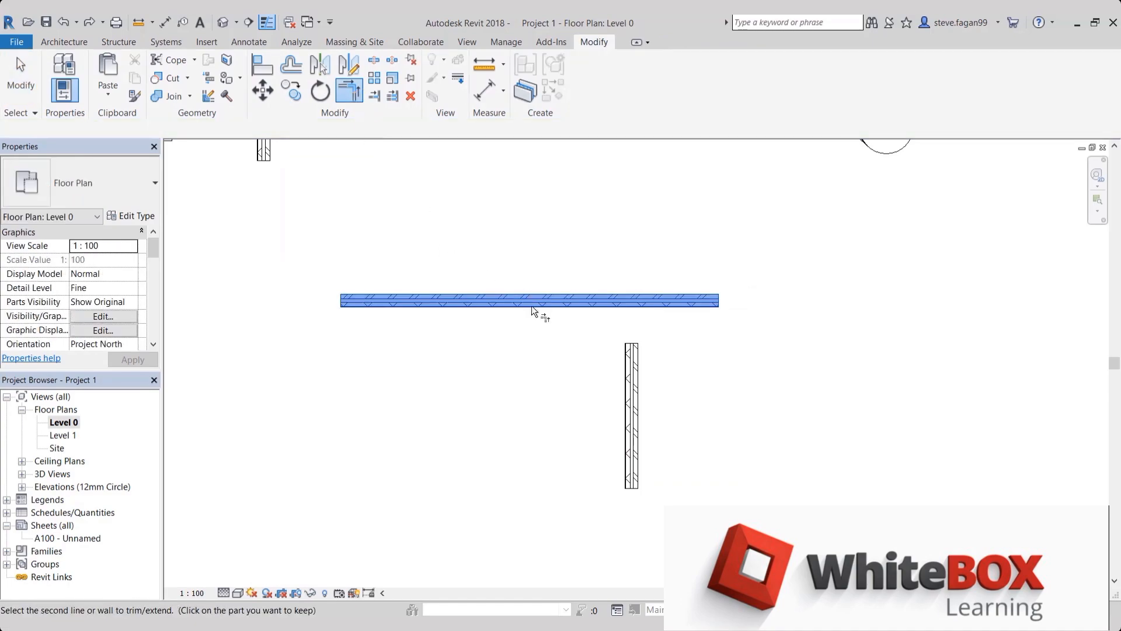
{"action": "left_click", "coordinate": [621, 402]}
{"action": "key", "text": "Escape"}
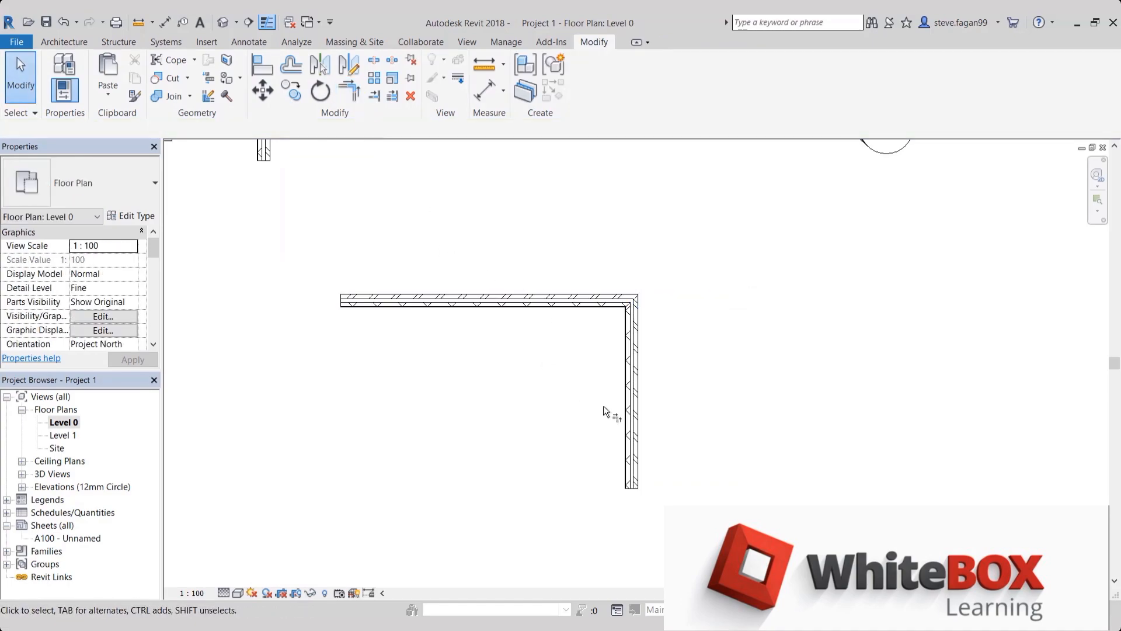
{"action": "key", "text": "ctrl+z"}
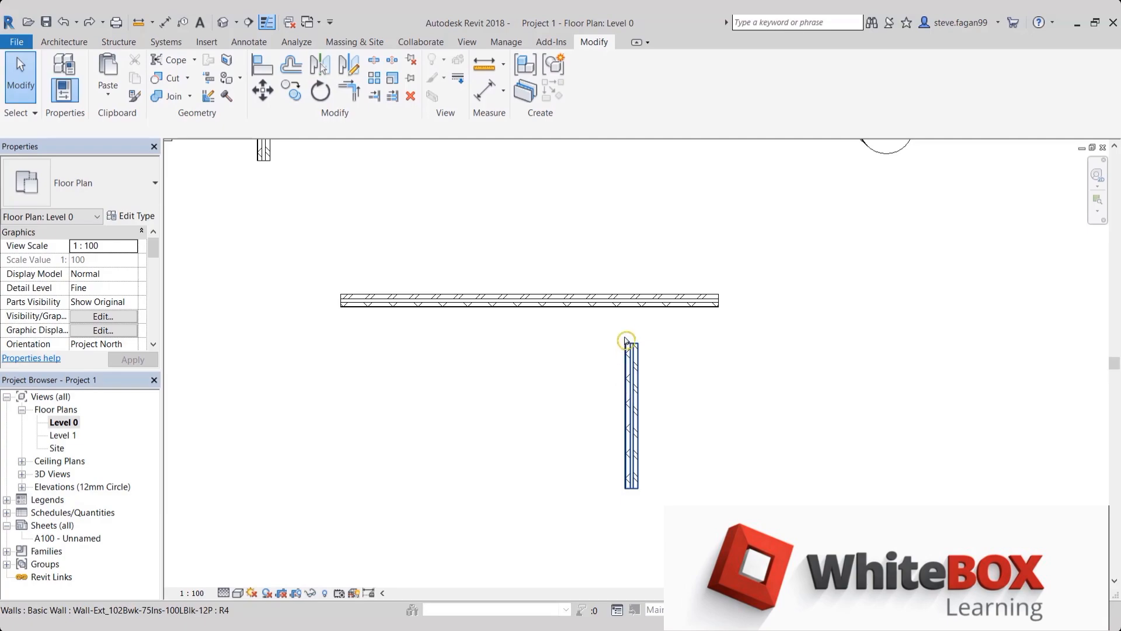
Try Trim/Extend Single Element to extend the vertical wall up to the horizontal wall's lower face, and undo the extension
{"action": "left_click", "coordinate": [624, 374]}
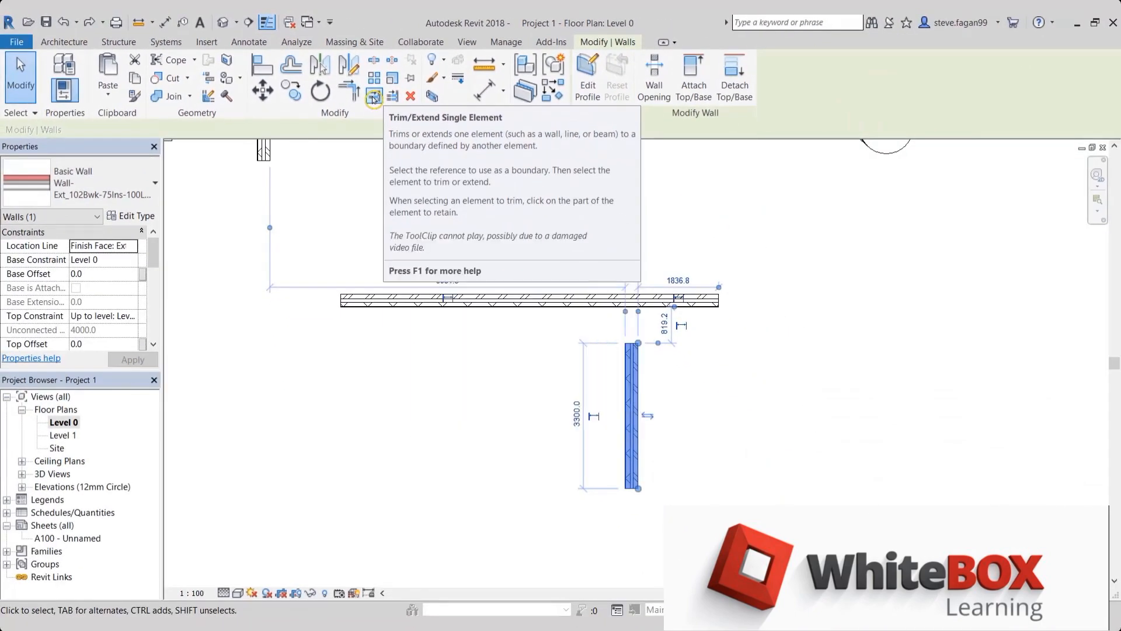
{"action": "left_click", "coordinate": [374, 99]}
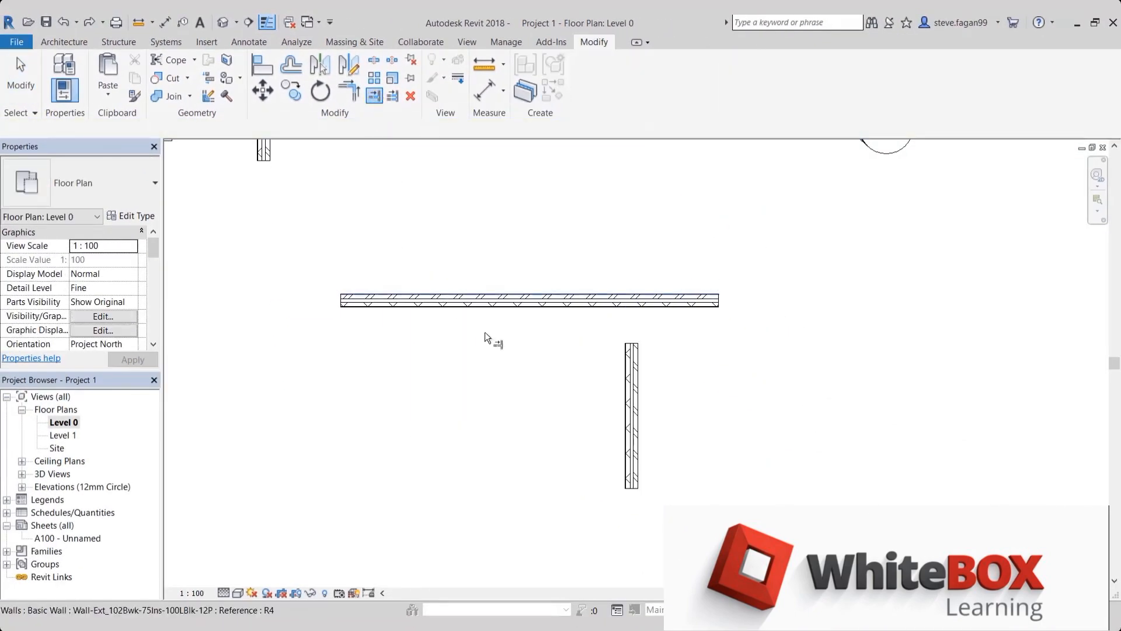
{"action": "left_click", "coordinate": [634, 306]}
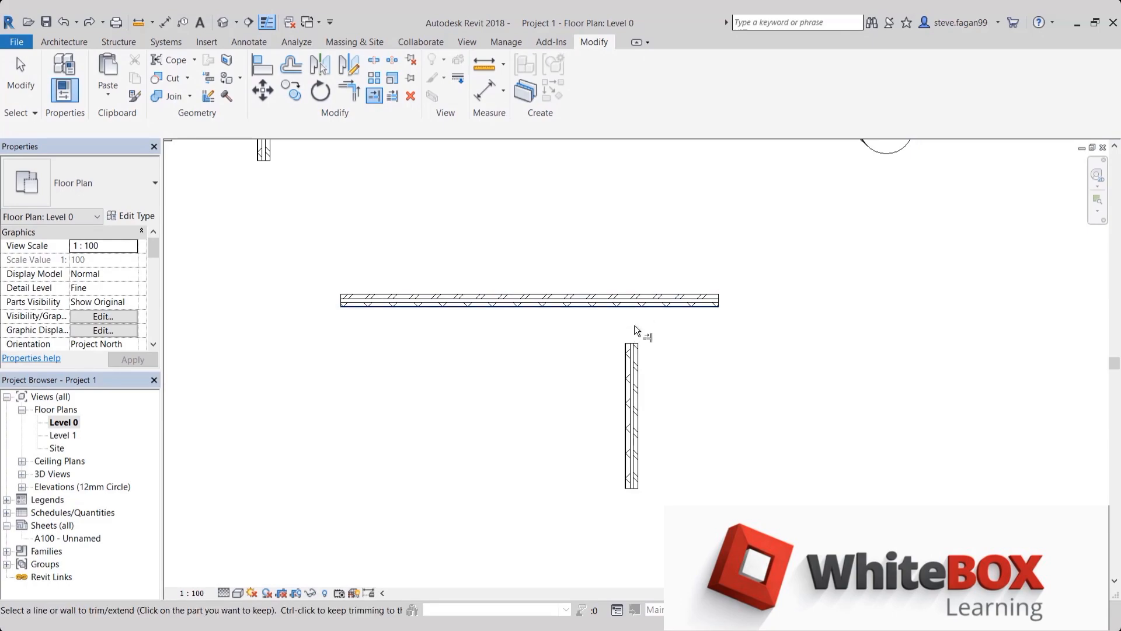
{"action": "left_click", "coordinate": [627, 356]}
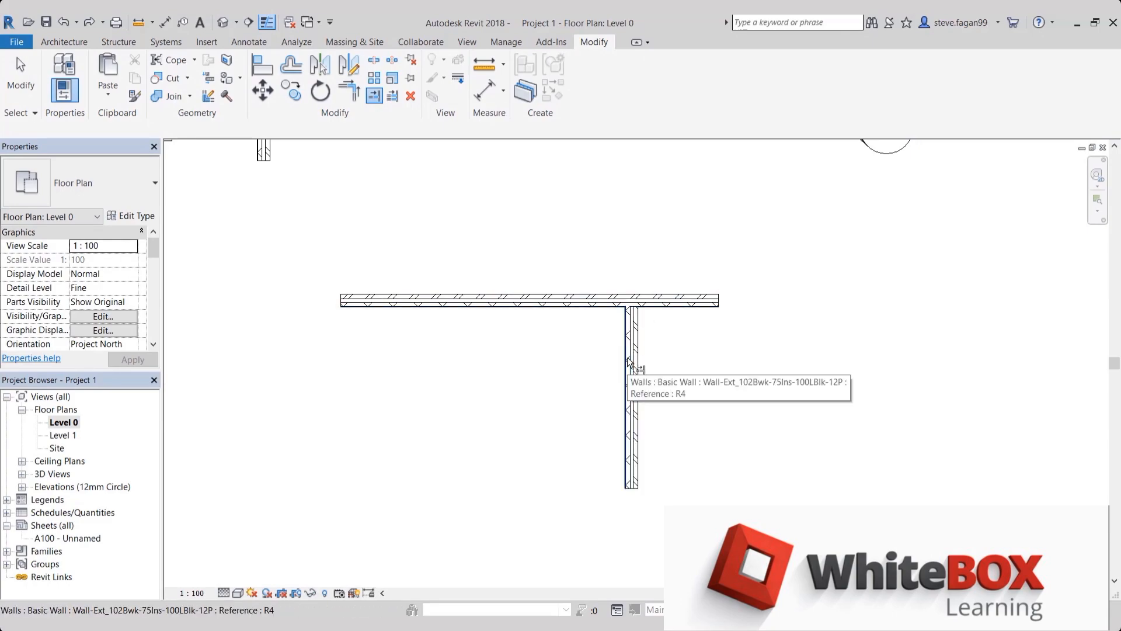
{"action": "key", "text": "Escape"}
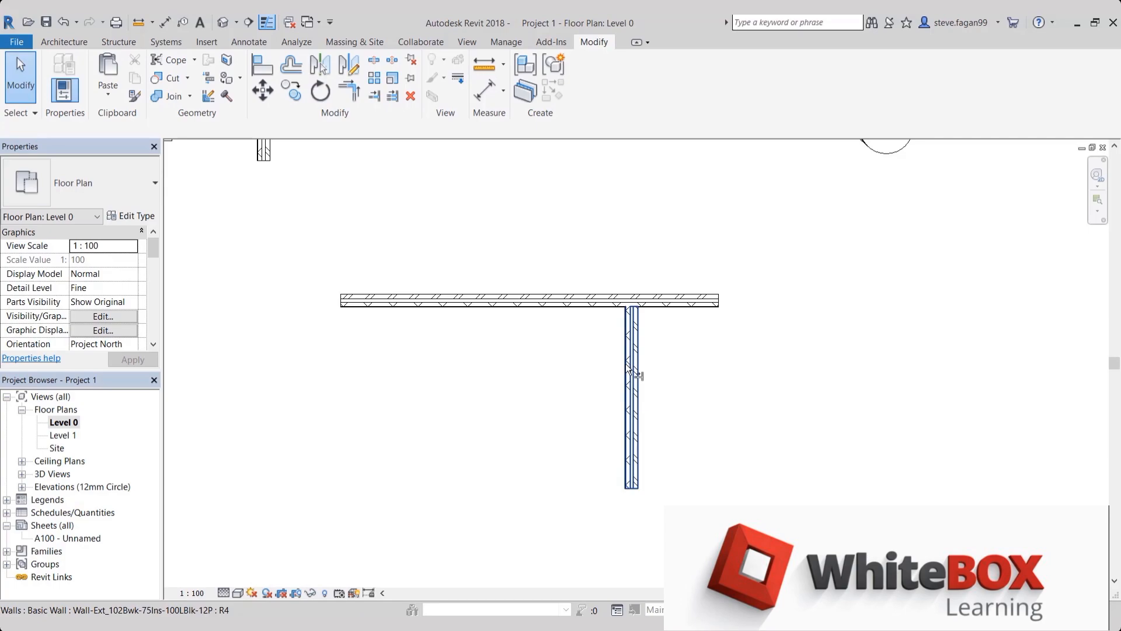
{"action": "key", "text": "ctrl+z"}
Copy the vertical wall horizontally to its left, placing one parallel wall below the horizontal wall
{"action": "left_click", "coordinate": [630, 403]}
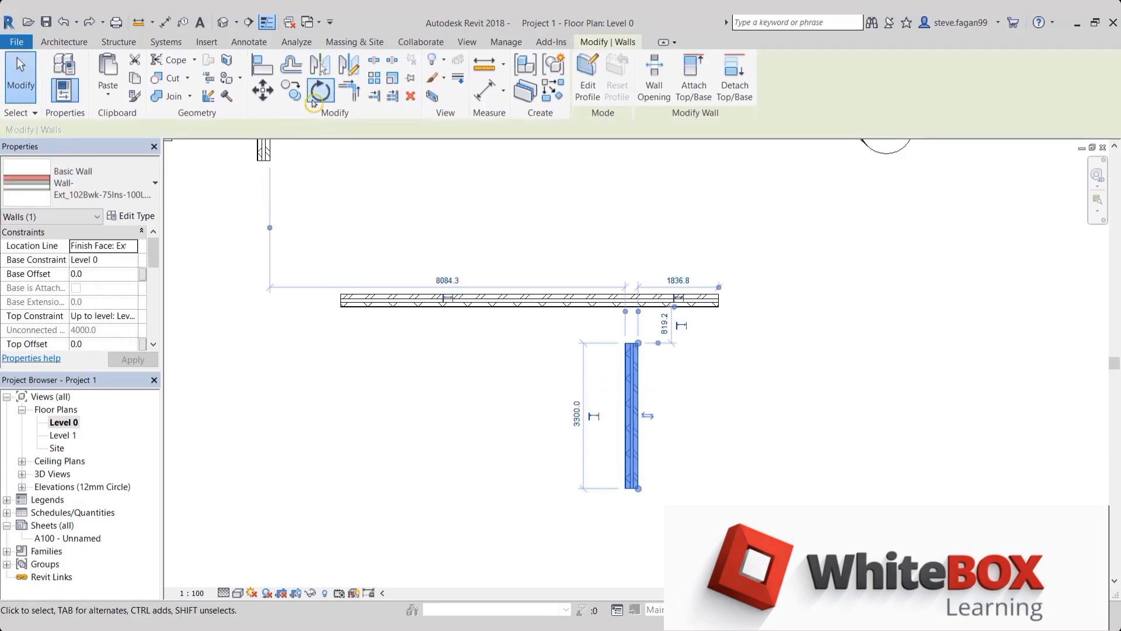
{"action": "left_click", "coordinate": [292, 91]}
{"action": "left_click", "coordinate": [629, 513]}
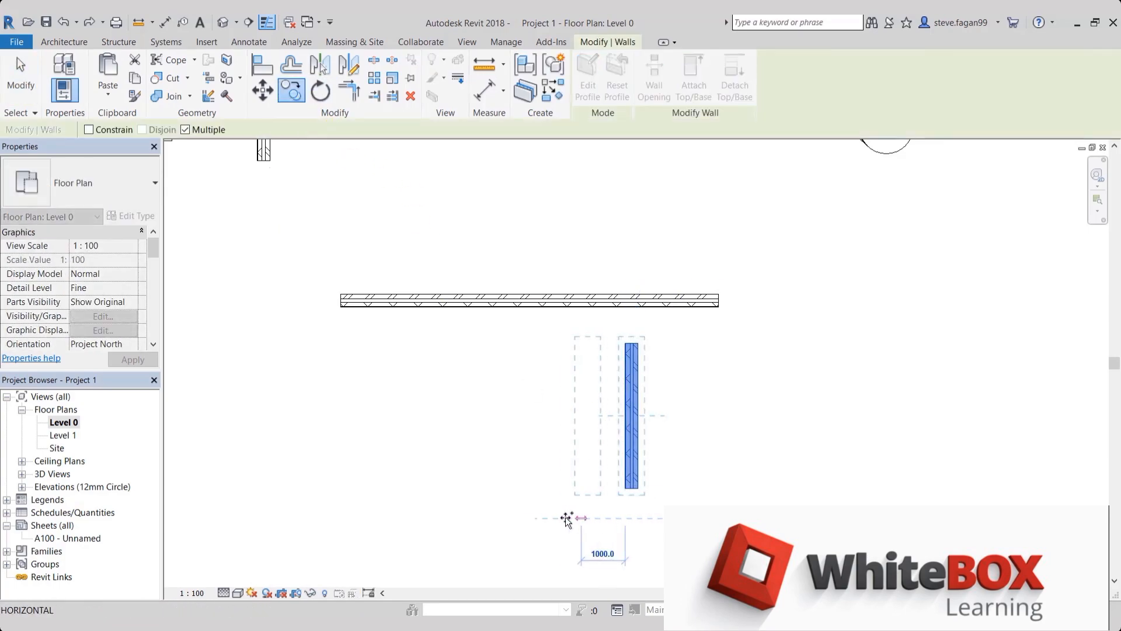
{"action": "left_click", "coordinate": [566, 517]}
{"action": "key", "text": "Escape"}
{"action": "left_click", "coordinate": [498, 493]}
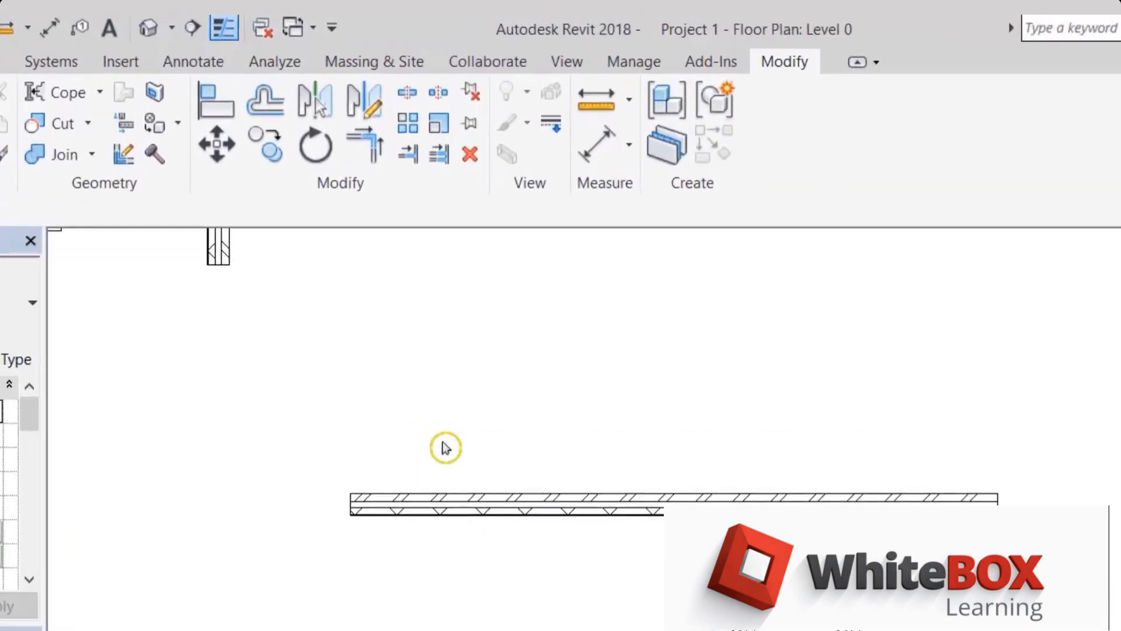
Extend both vertical walls up to the horizontal wall's lower face with Trim/Extend Multiple Elements
{"action": "left_click", "coordinate": [466, 189]}
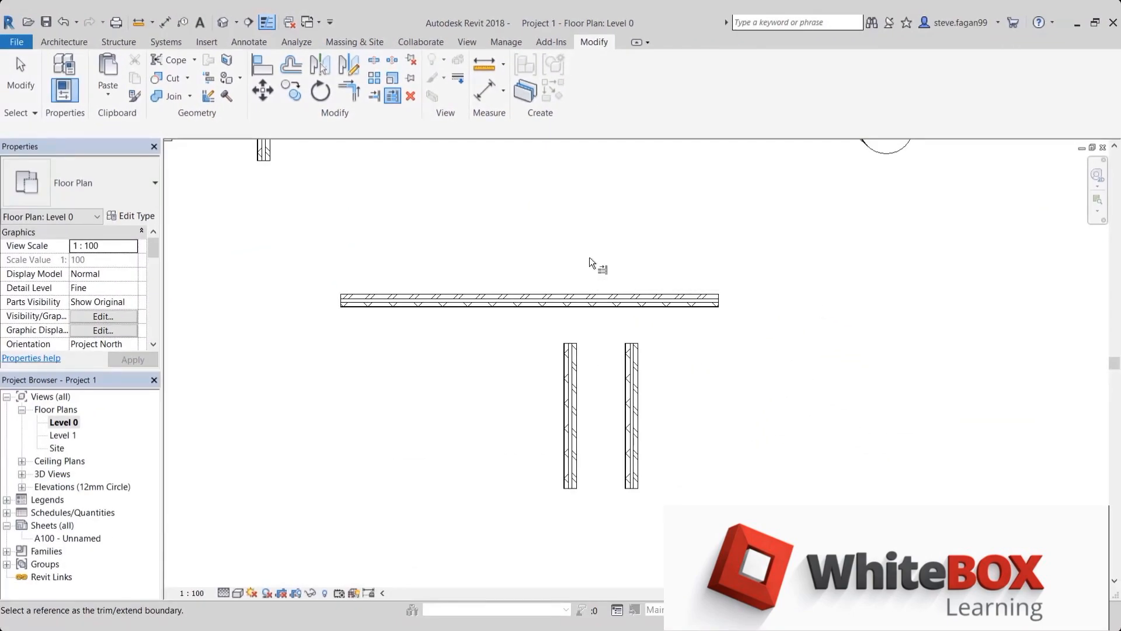
{"action": "left_click", "coordinate": [598, 305]}
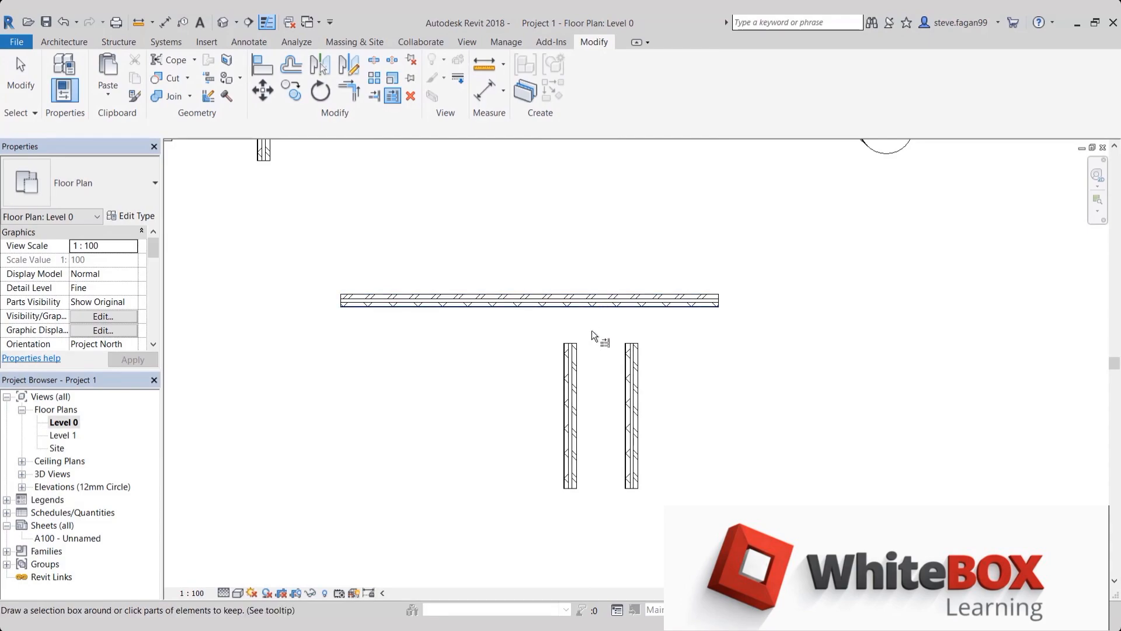
{"action": "left_click", "coordinate": [572, 350]}
{"action": "left_click", "coordinate": [632, 351]}
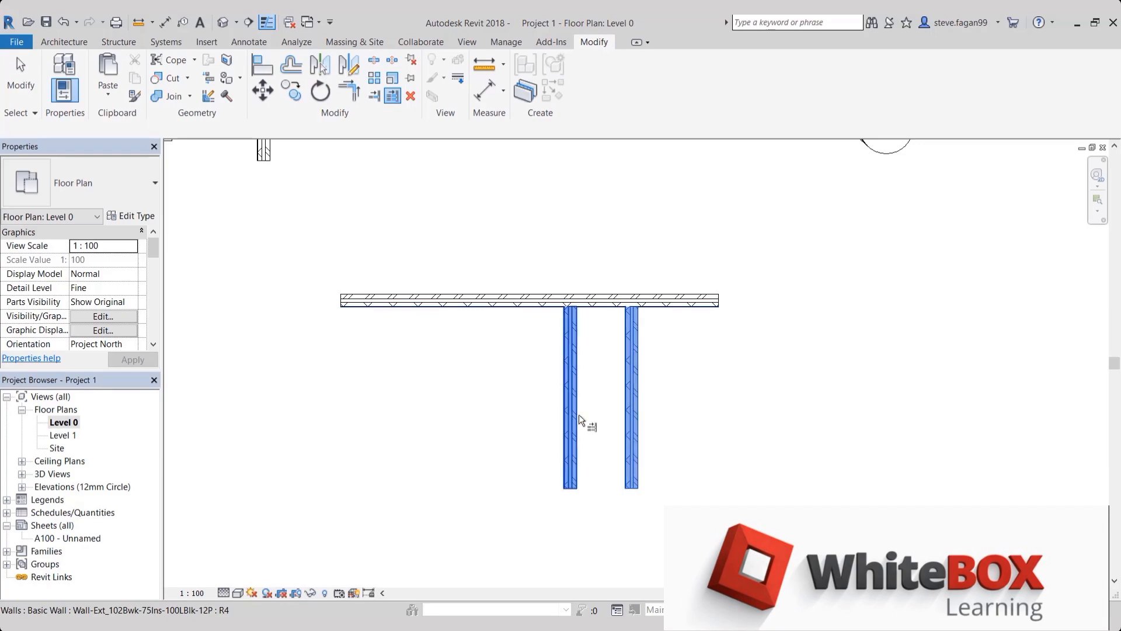
{"action": "key", "text": "Escape"}
{"action": "key", "text": "Escape"}
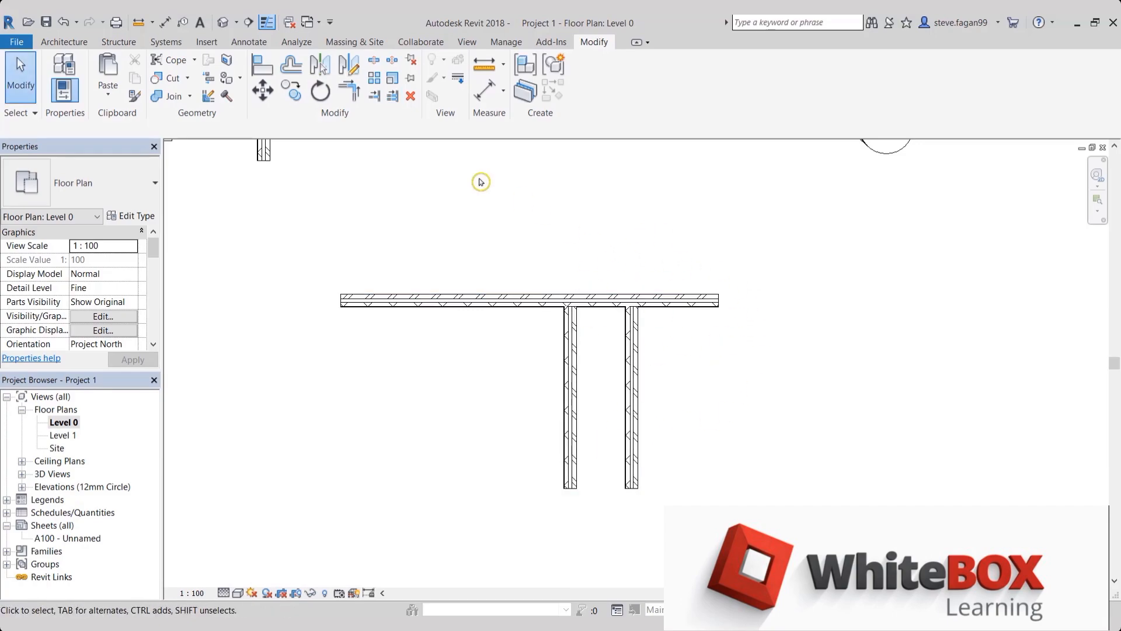
Start Trim/Extend to Corner on the horizontal wall and the vertical walls joined to it
{"action": "left_click", "coordinate": [359, 95]}
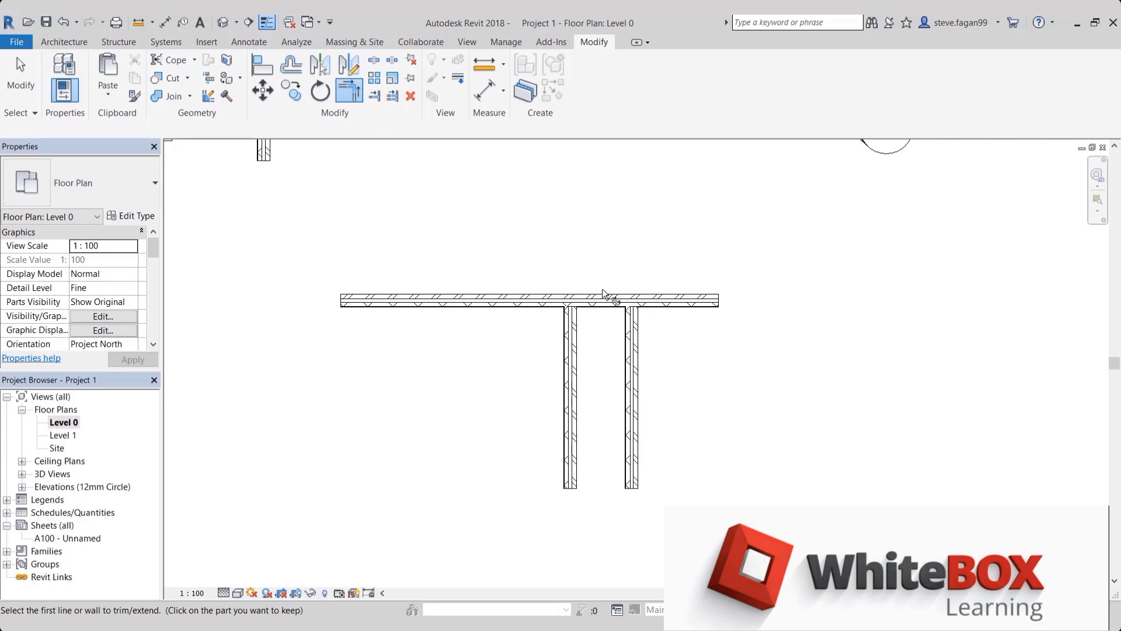